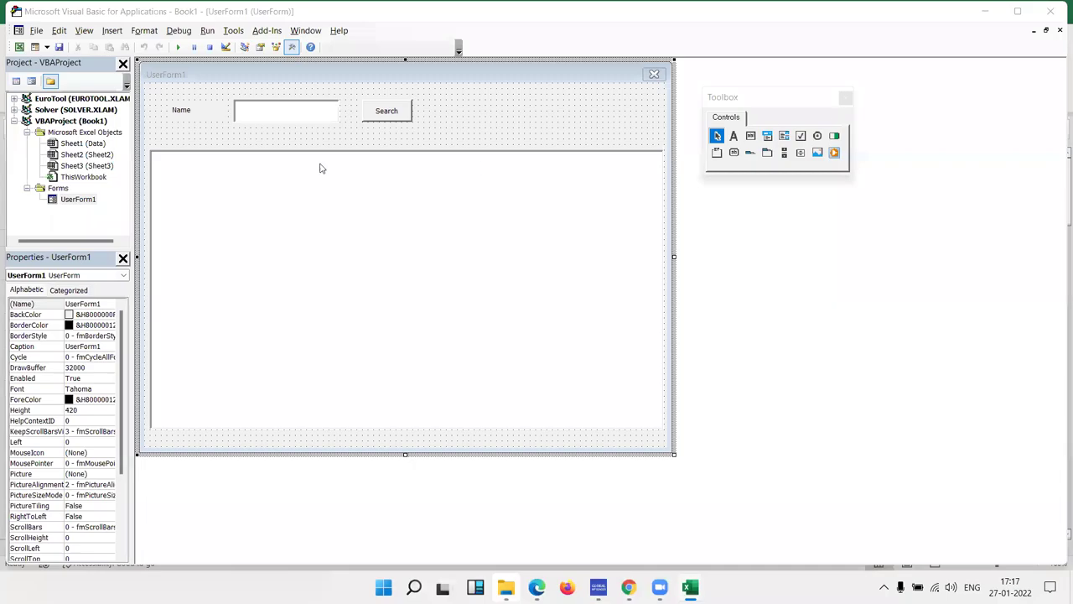
# Test-run the form, search for 'uja', move the form around, then close it.
pyautogui.click(158, 88)
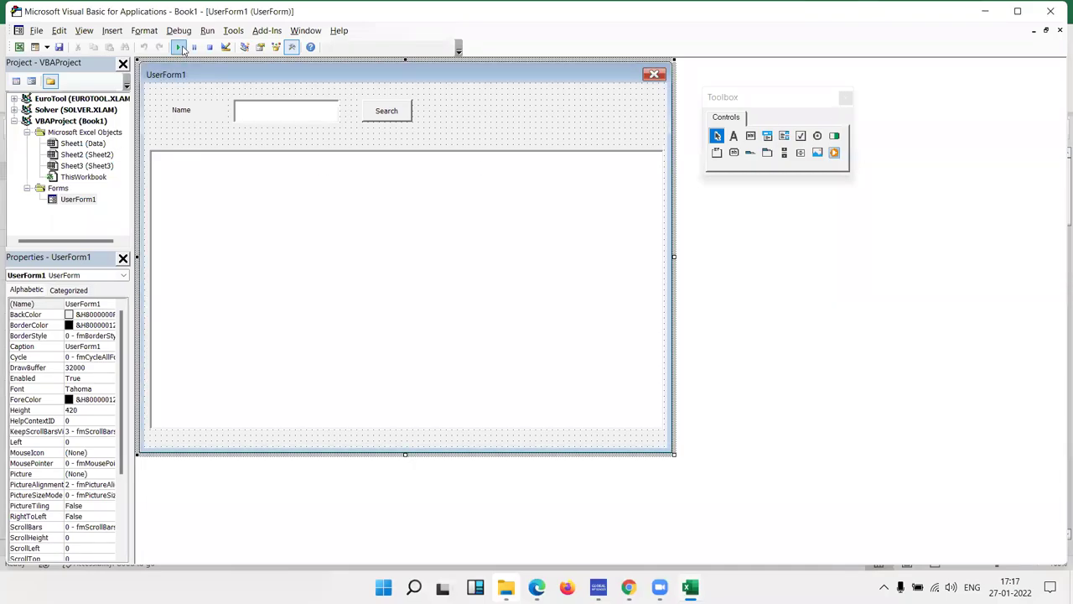
pyautogui.click(178, 47)
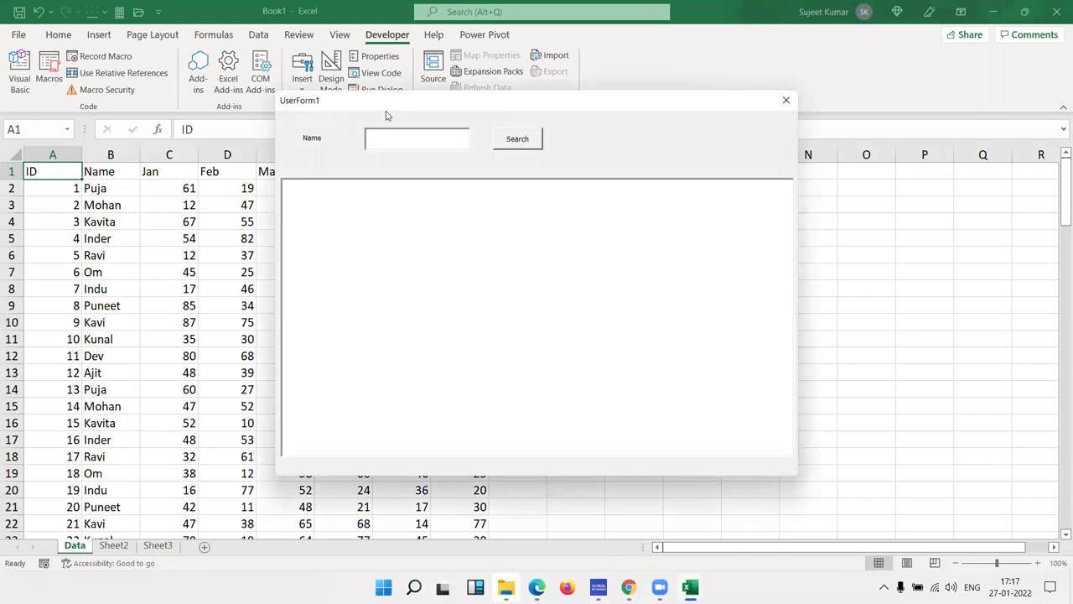
pyautogui.click(440, 166)
pyautogui.write('Puja')
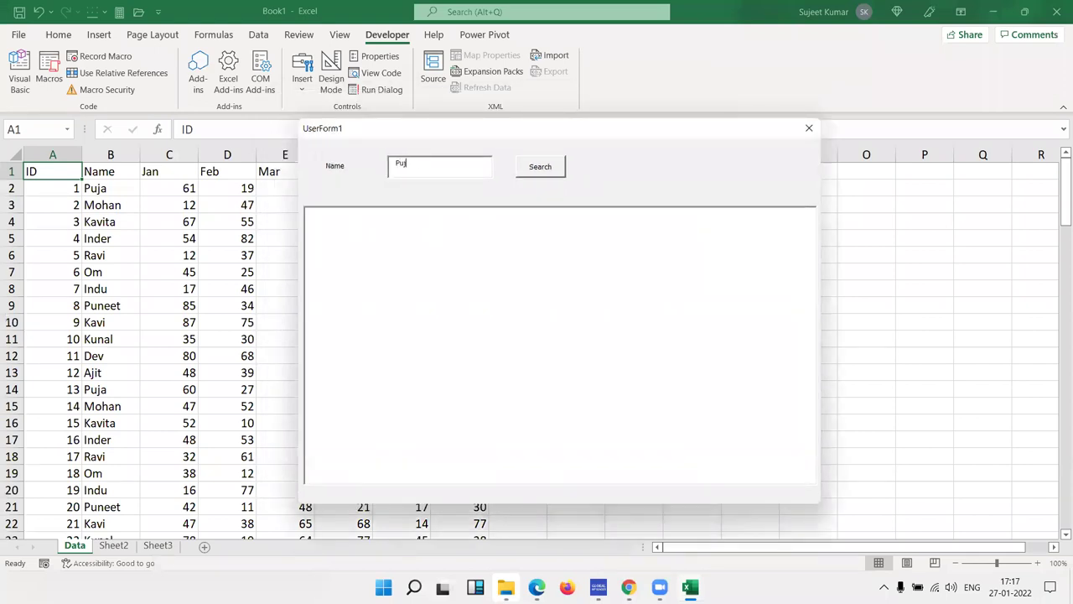
pyautogui.click(531, 174)
pyautogui.moveTo(397, 140); pyautogui.dragTo(641, 114)
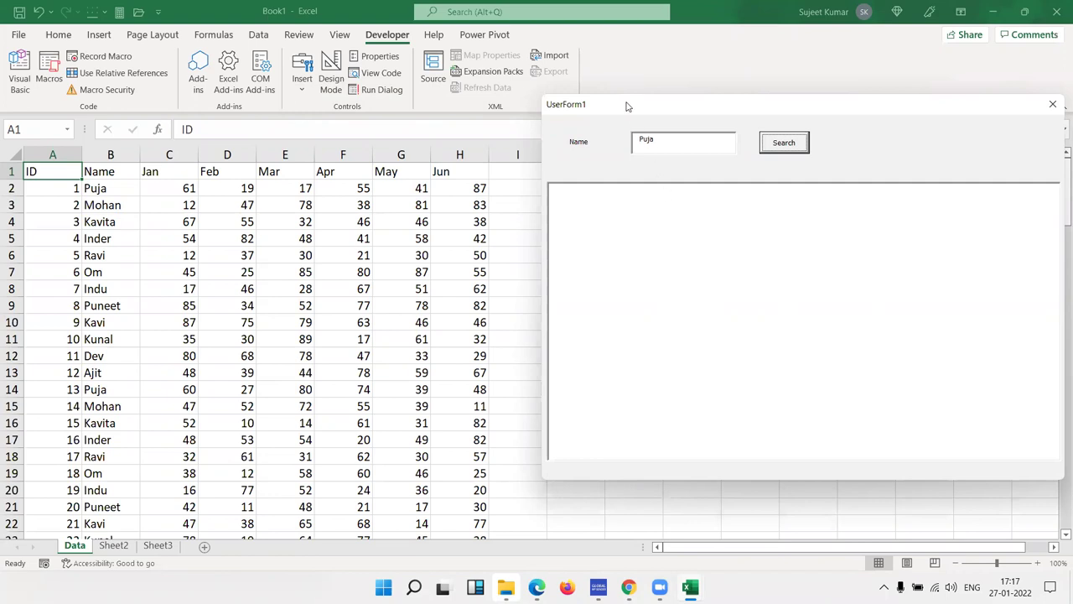
pyautogui.moveTo(603, 111); pyautogui.dragTo(303, 120)
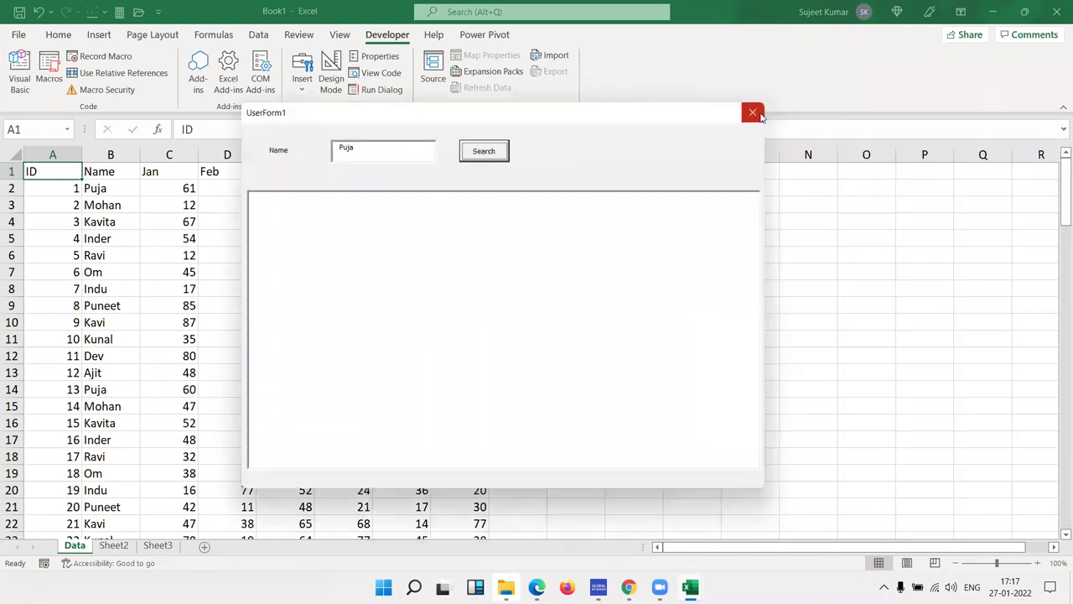
pyautogui.click(422, 262)
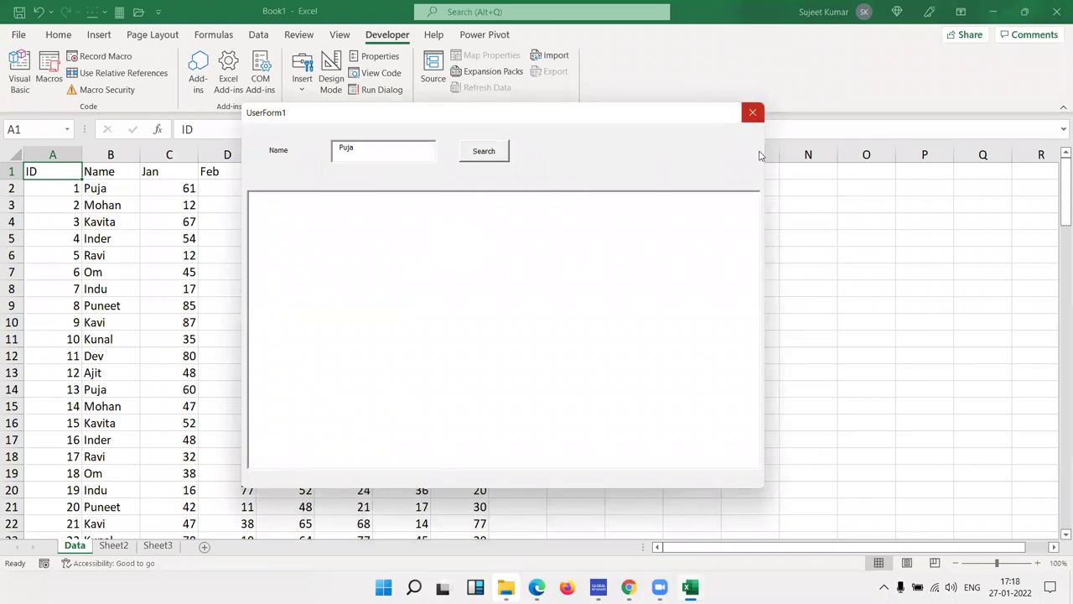
pyautogui.click(754, 112)
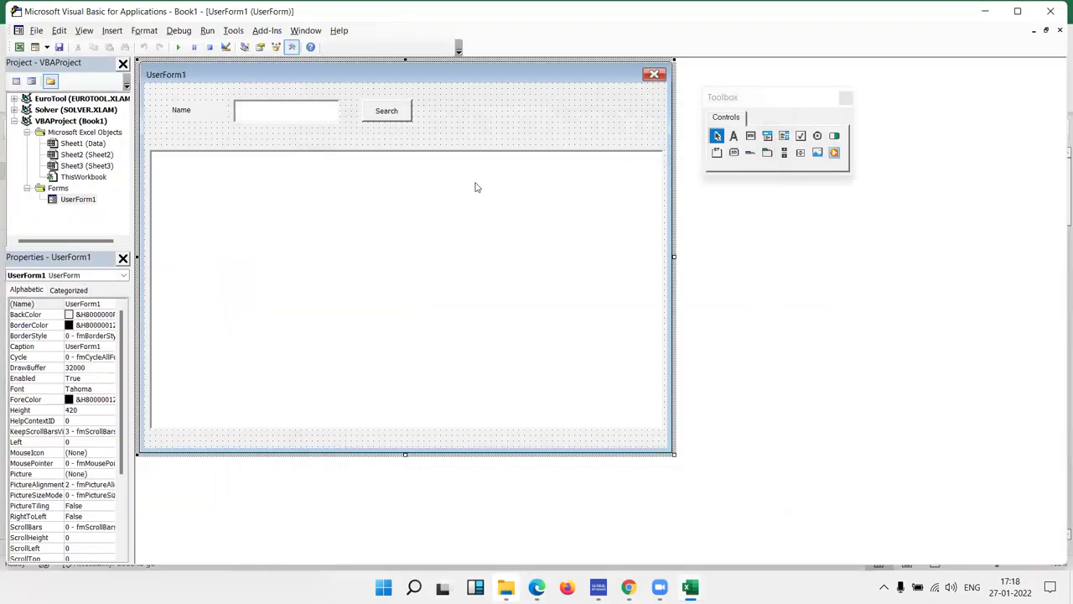
# Check the A1:H1 headers, then give ListBox1 ColumnCount 8 and ColumnHeads True.
pyautogui.hotkey('alt', 'F11')
pyautogui.hotkey('ctrl', 'shift', 'Right')
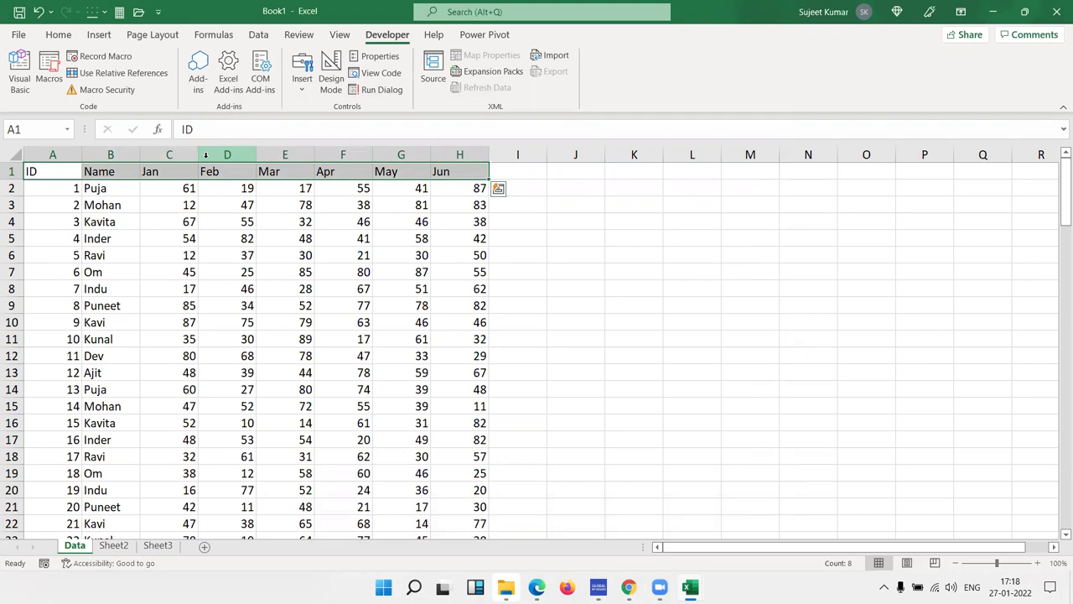
pyautogui.hotkey('alt', 'F11')
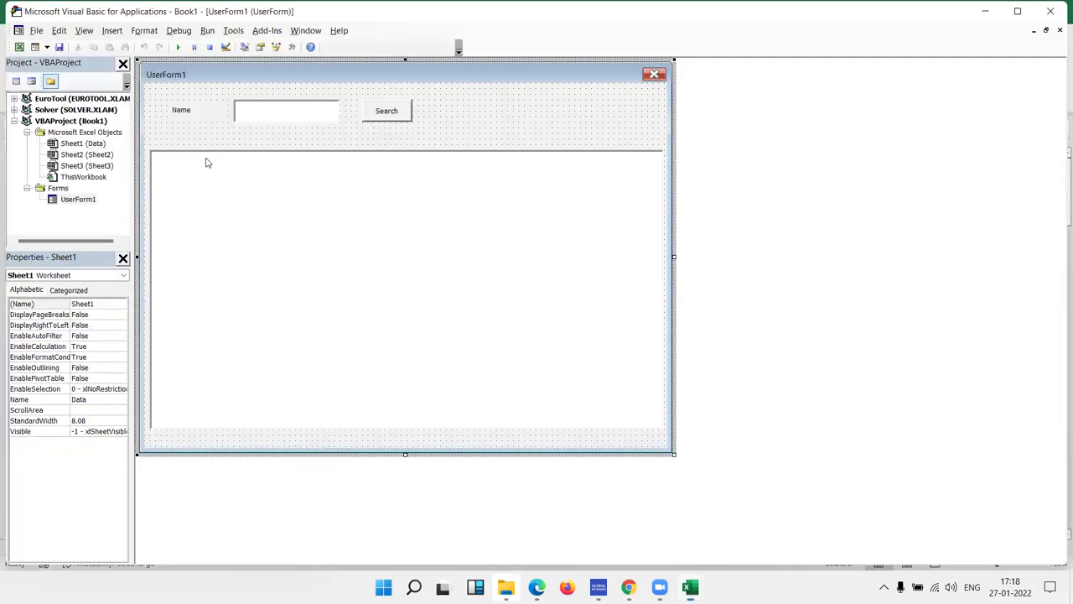
pyautogui.click(280, 159)
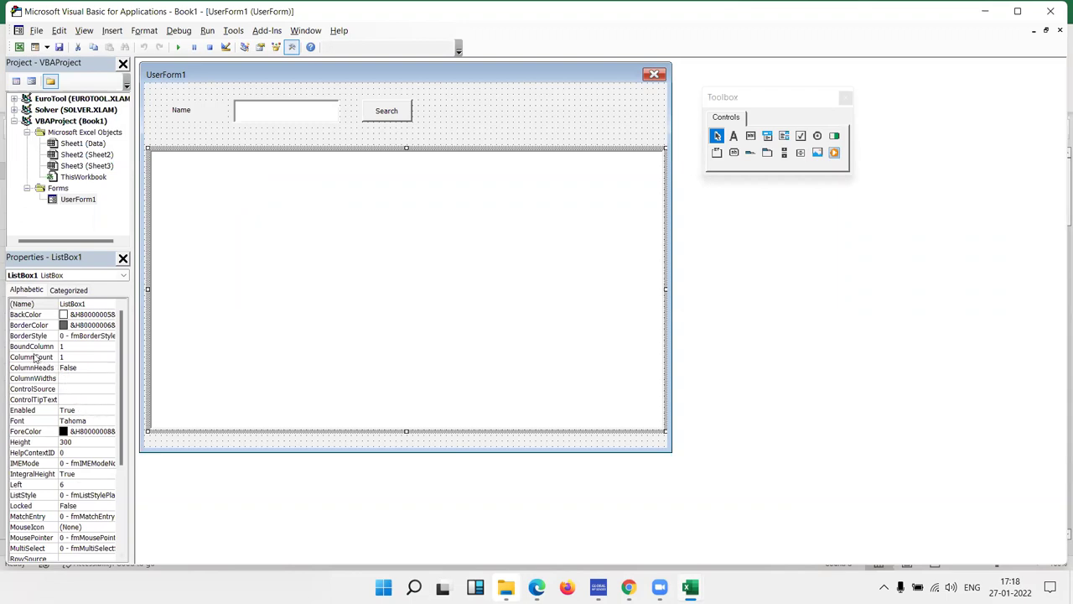
pyautogui.click(50, 358)
pyautogui.write('8')
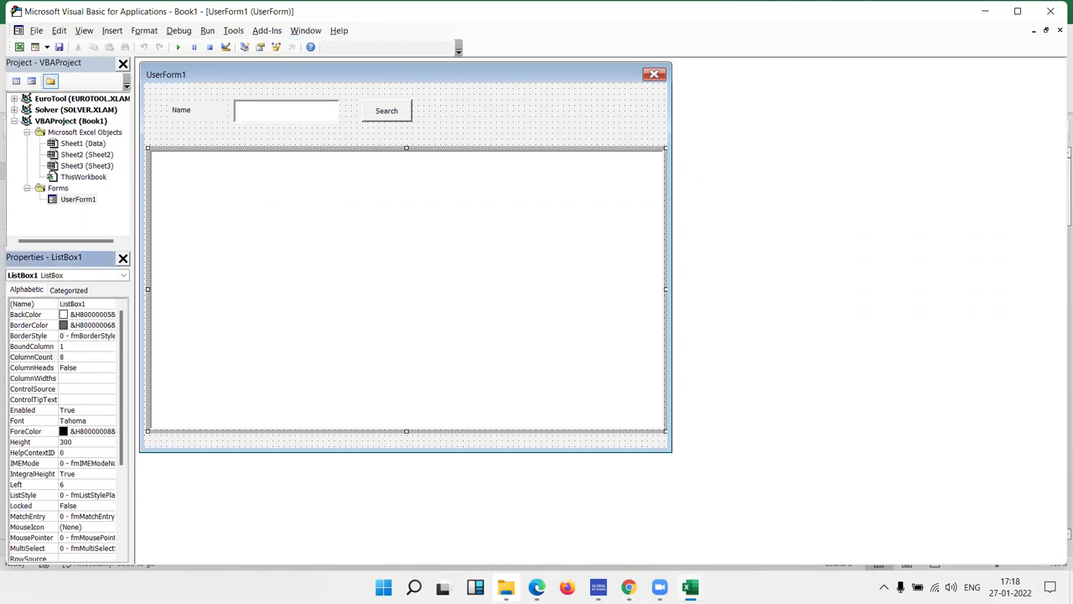
pyautogui.click(88, 368)
pyautogui.click(109, 369)
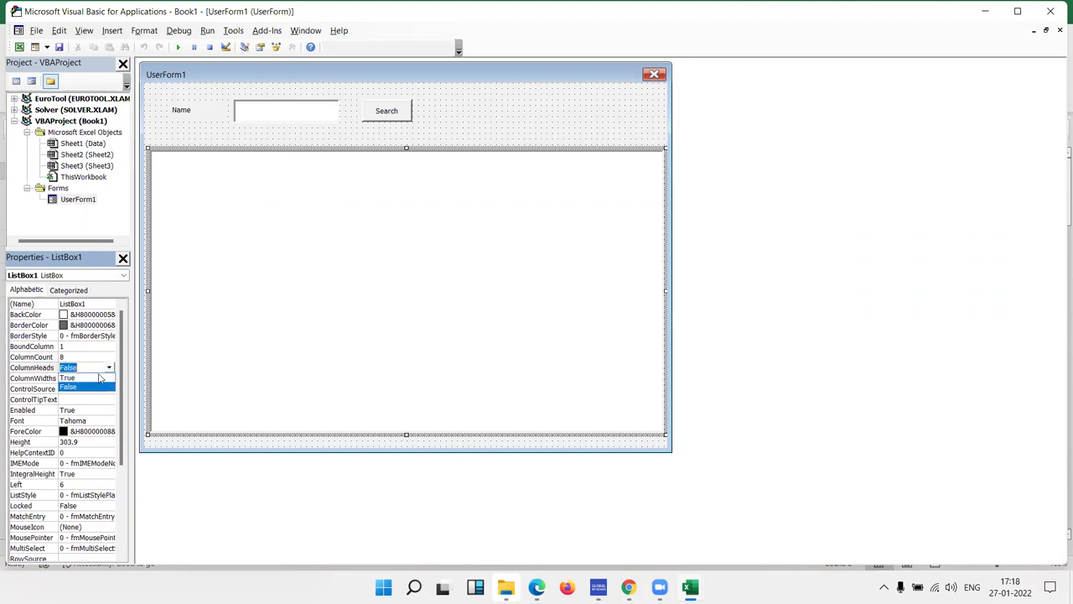
pyautogui.click(98, 378)
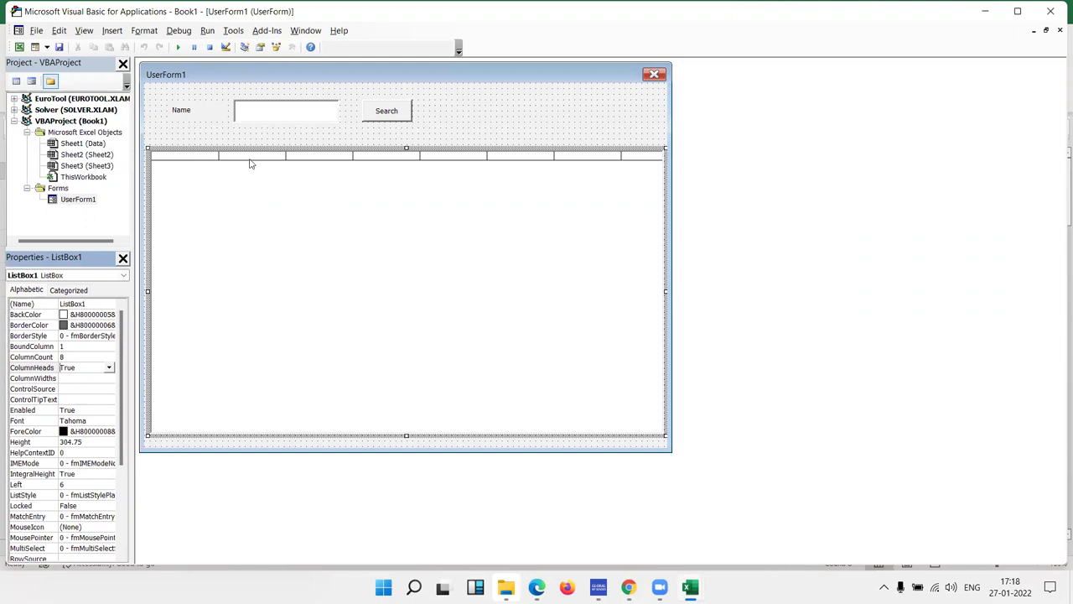
pyautogui.click(201, 125)
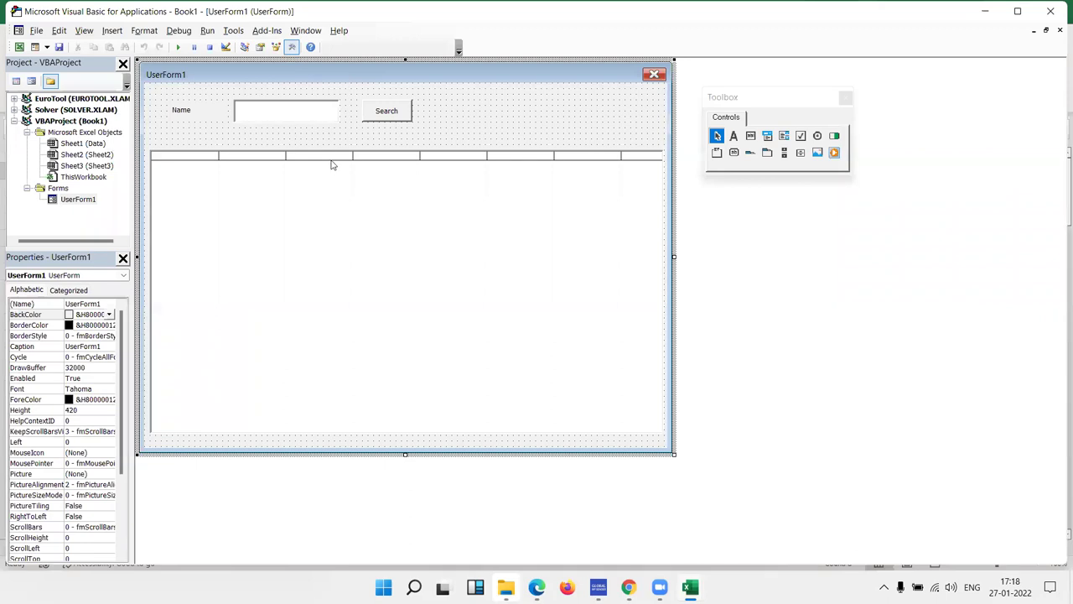
# In the Search button's Click procedure, declare dt(1 To 1000, 1 To 8).
pyautogui.doubleClick(379, 117)
pyautogui.press('Return')
pyautogui.write('dim dt ')
pyautogui.write('as')
pyautogui.press('BackSpace')
pyautogui.press('BackSpace')
pyautogui.press('BackSpace')
pyautogui.write('(')
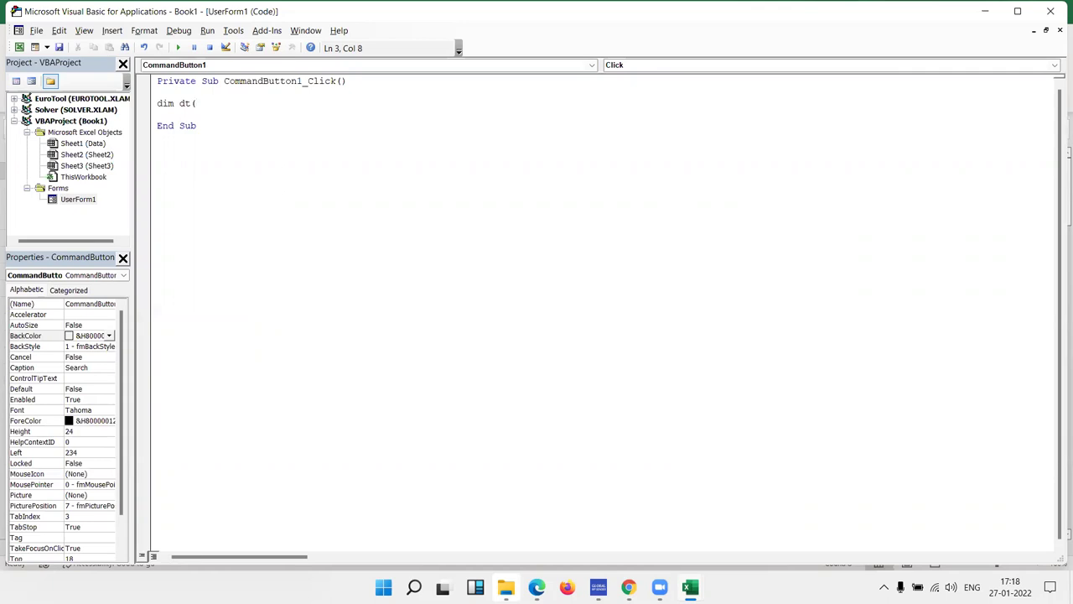
pyautogui.write('1 to ')
pyautogui.write('1000')
pyautogui.write('1 to 8)')
pyautogui.press('Return')
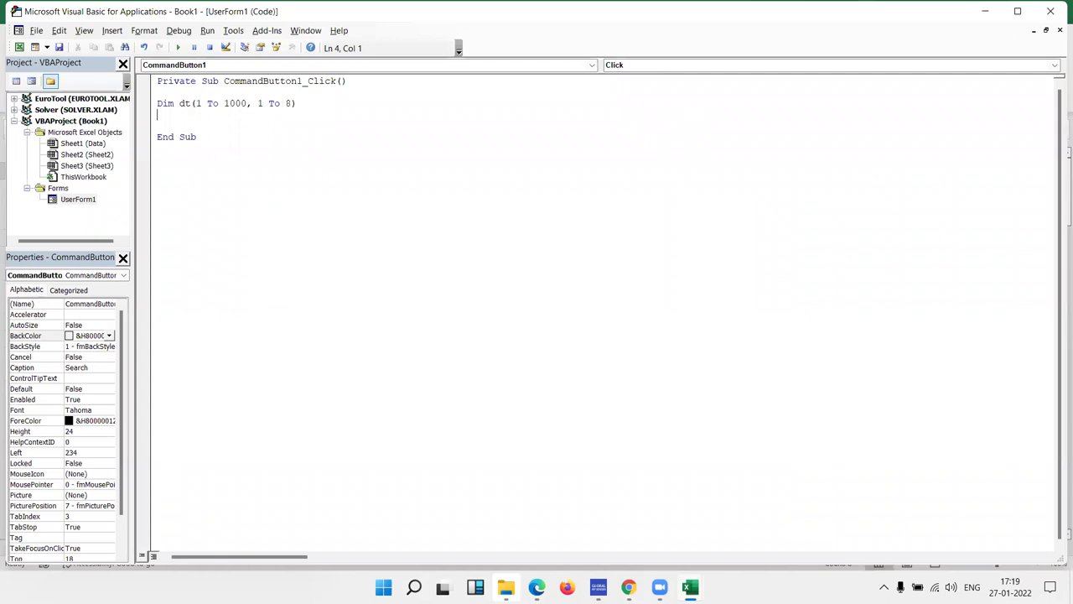
# Begin the loop line For i = 1 To Range("A65000").
pyautogui.press('Return')
pyautogui.press('Return')
pyautogui.press('Up')
pyautogui.write('for i =')
pyautogui.write('1 to range(')
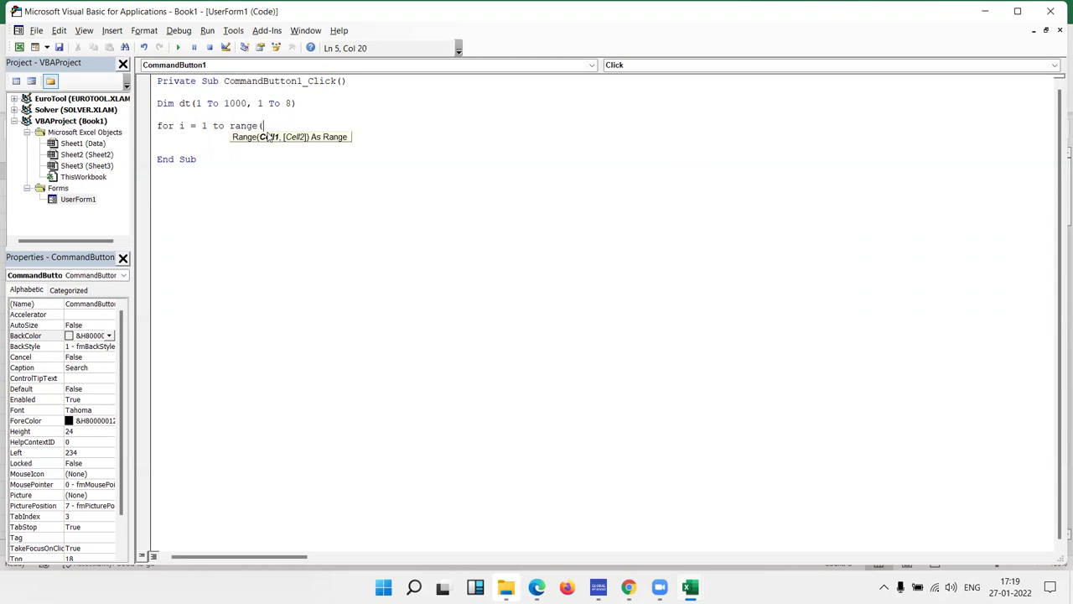
pyautogui.write('"A65000").')
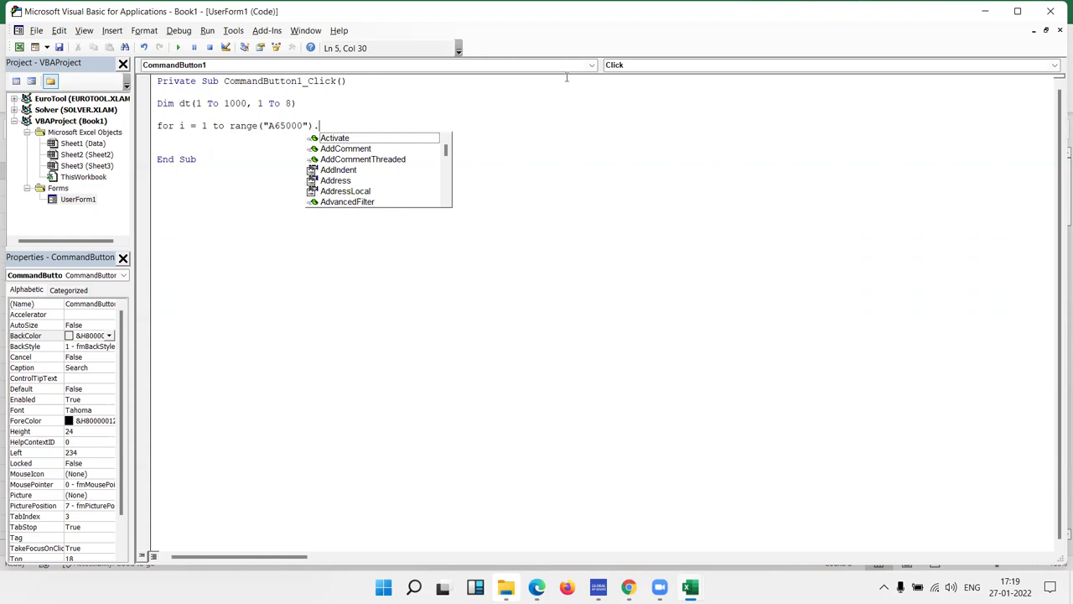
pyautogui.moveTo(788, 122)
pyautogui.mouseDown()
pyautogui.moveTo(849, 427)
pyautogui.moveTo(812, 124)
pyautogui.moveTo(870, 157)
pyautogui.mouseUp()
pyautogui.moveTo(892, 299); pyautogui.dragTo(902, 421)
pyautogui.moveTo(920, 114); pyautogui.dragTo(948, 464)
pyautogui.moveTo(974, 120); pyautogui.dragTo(998, 415)
pyautogui.moveTo(795, 174); pyautogui.dragTo(1039, 168)
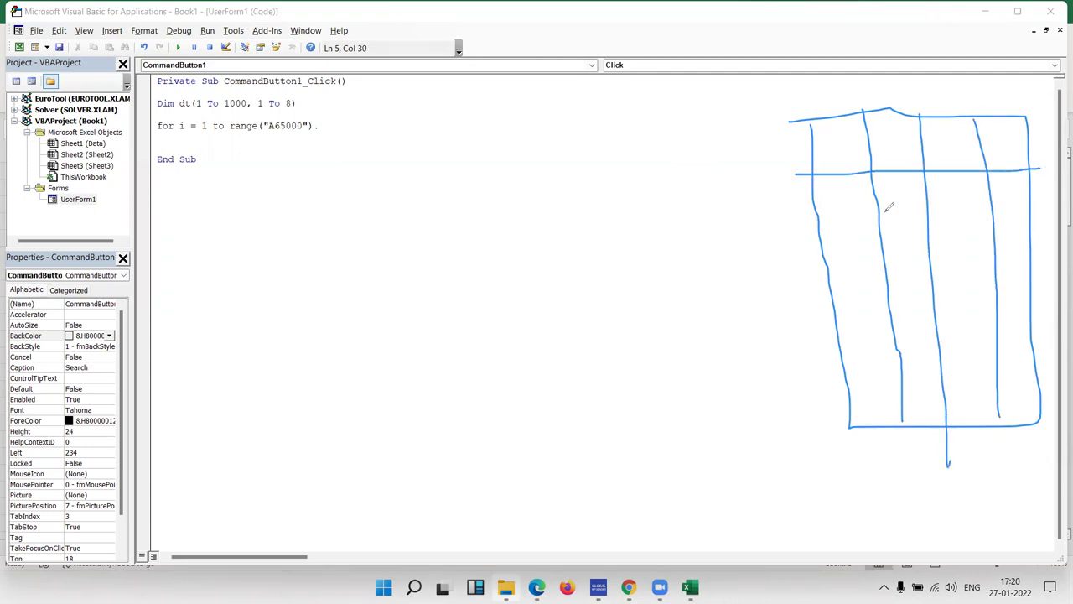
pyautogui.moveTo(819, 221); pyautogui.dragTo(1032, 210)
pyautogui.moveTo(828, 281); pyautogui.dragTo(1008, 258)
pyautogui.click(822, 105)
pyautogui.click(780, 141)
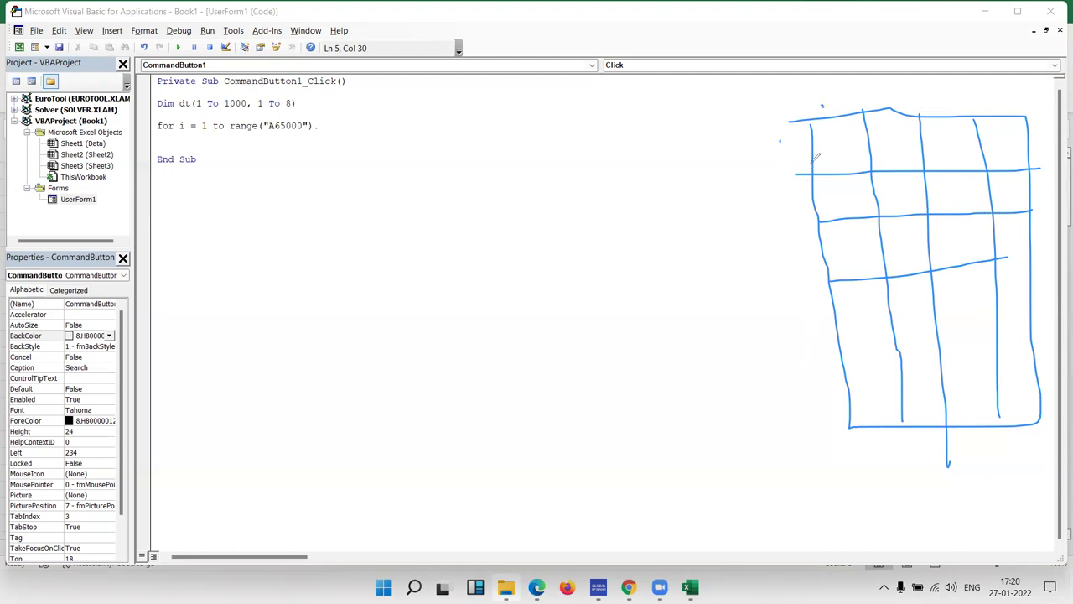
pyautogui.click(893, 134)
pyautogui.click(825, 151)
pyautogui.click(973, 193)
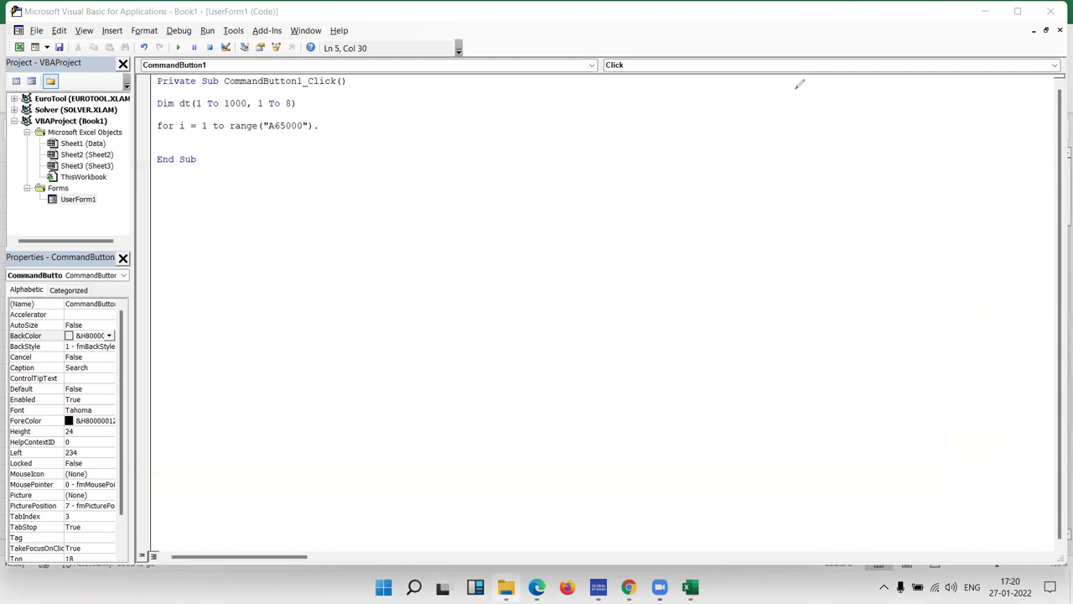
pyautogui.click(330, 130)
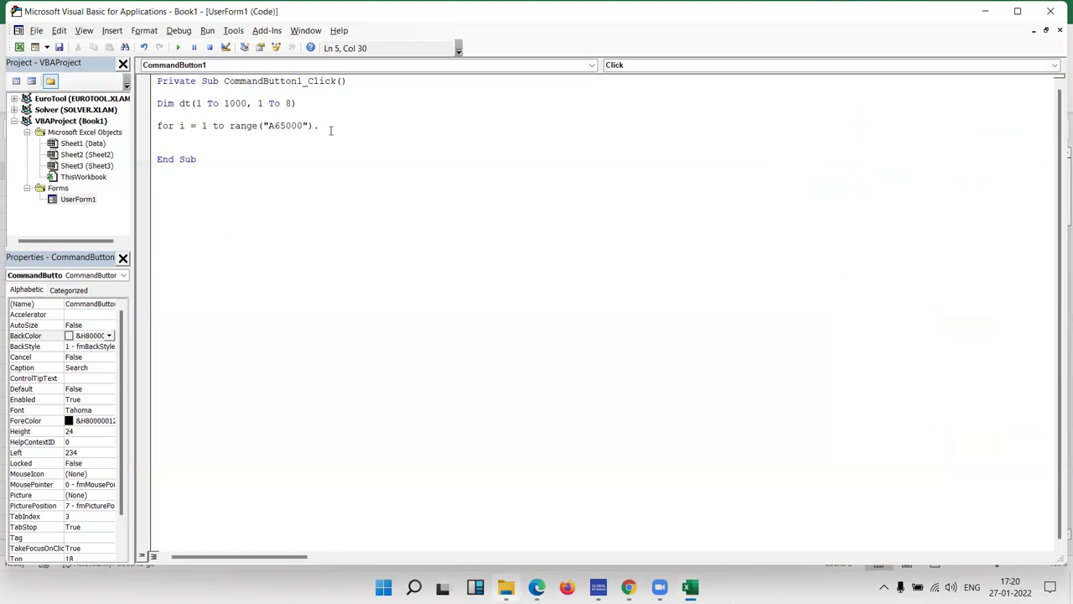
# Complete the outer loop to Range("A65000").End(xlUp).Row and close it with Next i.
pyautogui.press('BackSpace')
pyautogui.write('.end(')
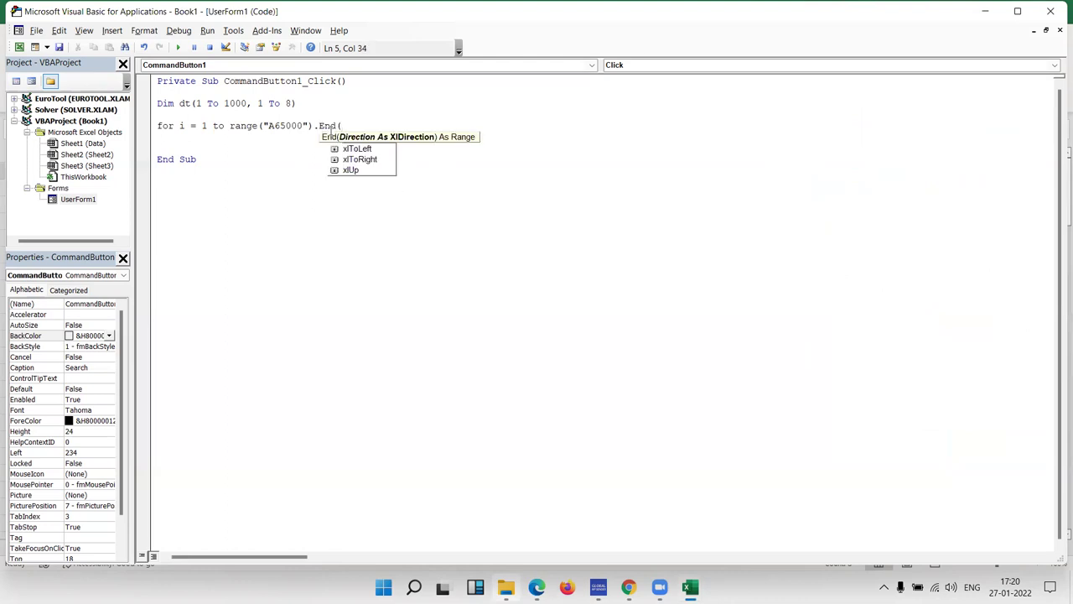
pyautogui.press('Down')
pyautogui.press('Down')
pyautogui.press('Down')
pyautogui.press('Tab')
pyautogui.write(').row')
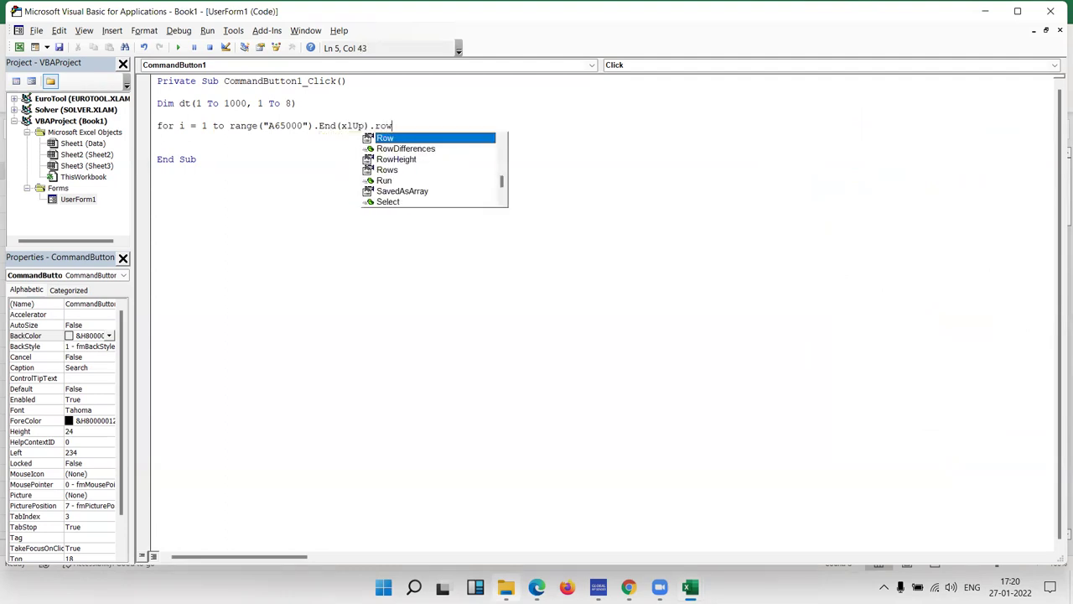
pyautogui.press('Return')
pyautogui.press('Return')
pyautogui.press('Return')
pyautogui.press('Return')
pyautogui.write('next i')
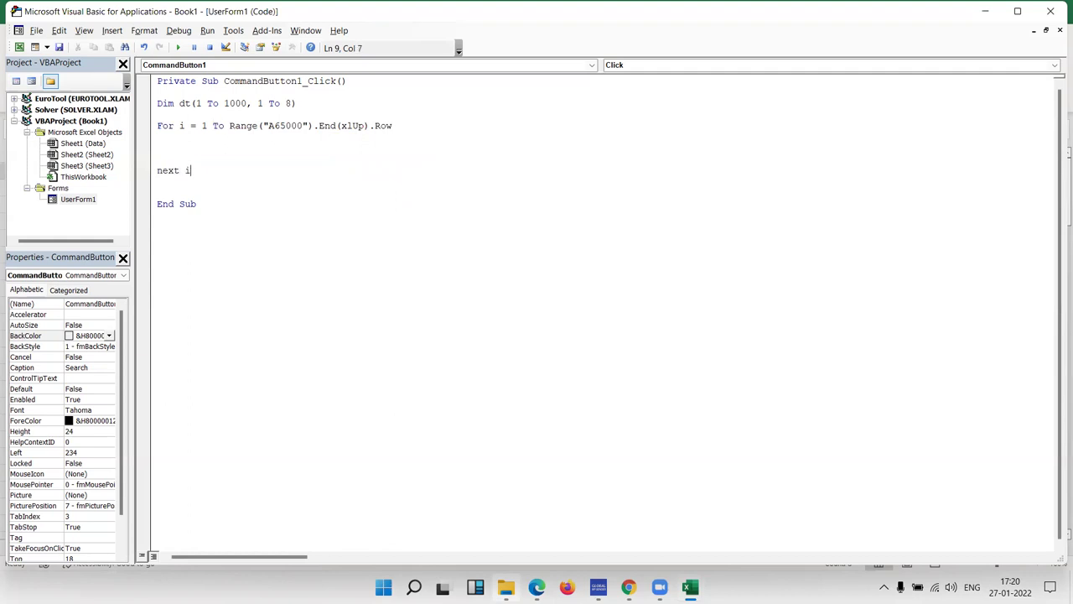
# Write an indented For j = 1 To 8 / Next j loop inside the outer loop.
pyautogui.press('Return')
pyautogui.press('Return')
pyautogui.press('Return')
pyautogui.press('Up')
pyautogui.press('Up')
pyautogui.press('Up')
pyautogui.press('Up')
pyautogui.press('Tab')
pyautogui.write('for')
pyautogui.press('BackSpace')
pyautogui.press('BackSpace')
pyautogui.write('or')
pyautogui.write('j =1 to ')
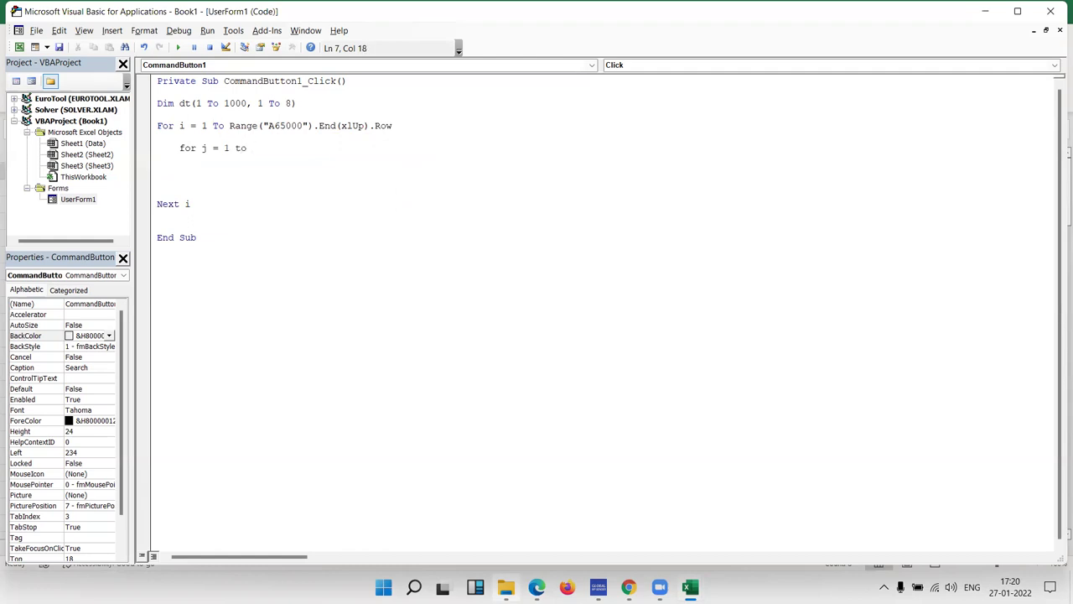
pyautogui.write('8')
pyautogui.press('Return')
pyautogui.press('Return')
pyautogui.press('Return')
pyautogui.write('next')
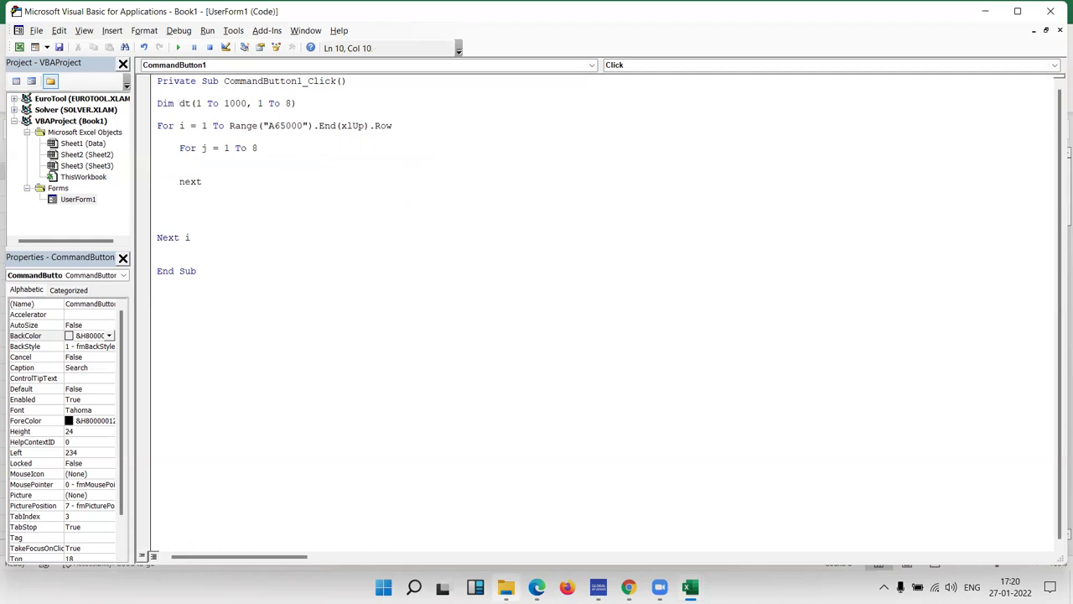
pyautogui.write('j')
# Open blank lines inside the inner loop and above it.
pyautogui.press('Up')
pyautogui.press('Up')
pyautogui.press('Return')
pyautogui.press('Return')
pyautogui.press('Up')
pyautogui.write('dt')
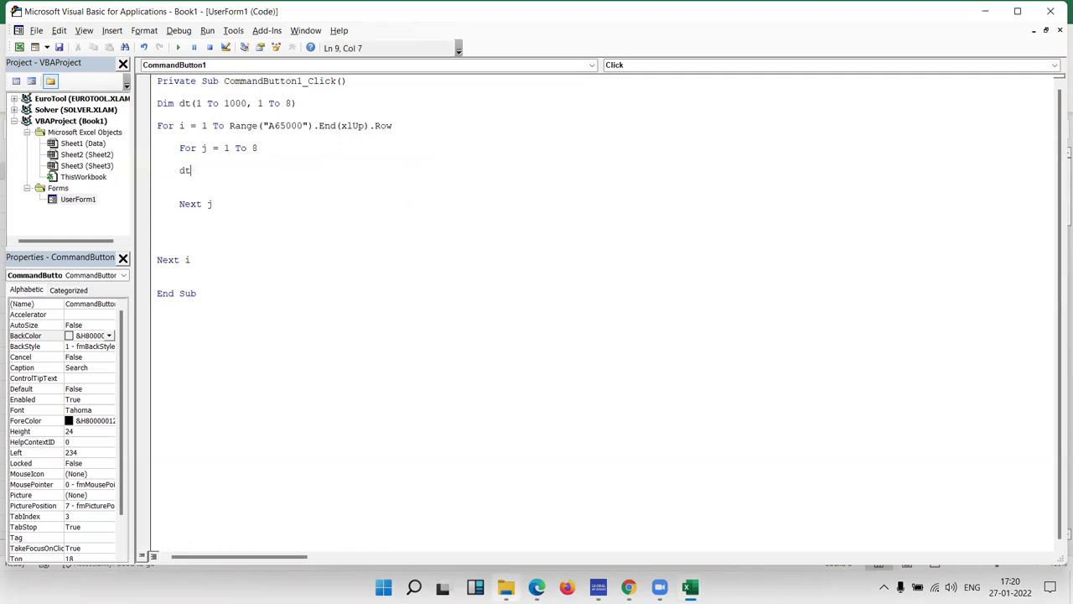
pyautogui.write('(')
pyautogui.press('BackSpace')
pyautogui.press('BackSpace')
pyautogui.press('BackSpace')
pyautogui.press('Up')
pyautogui.press('Up')
pyautogui.press('Return')
pyautogui.press('Return')
pyautogui.press('Up')
pyautogui.press('Up')
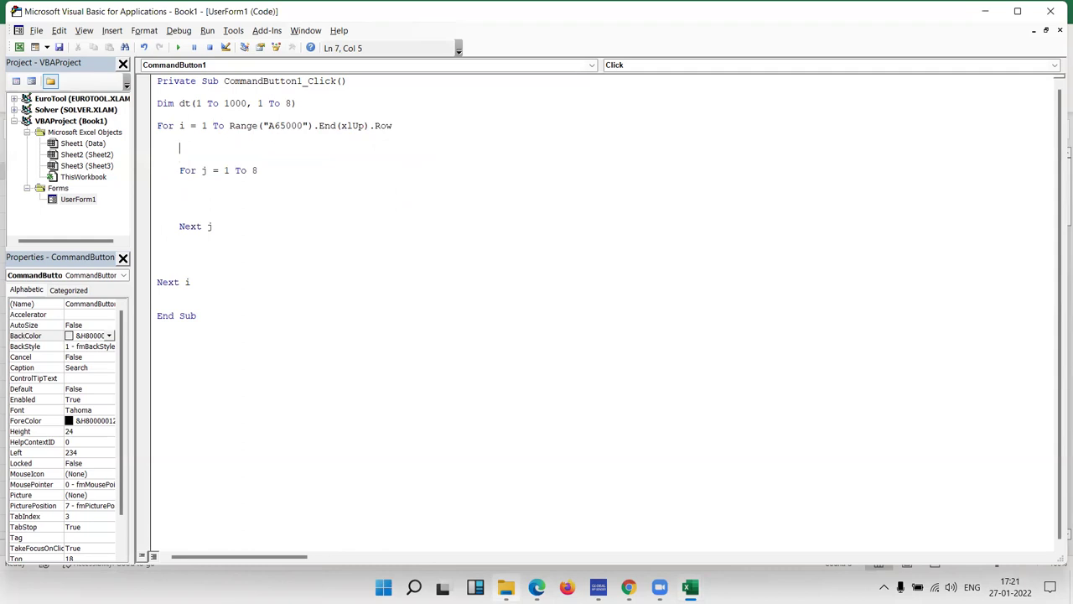
# Add If Cells(i, 2).Value = Me.TextBox1.Value Then after checking the Data sheet's Name column.
pyautogui.write('if')
pyautogui.write('c')
pyautogui.write('ells')
pyautogui.write('(i')
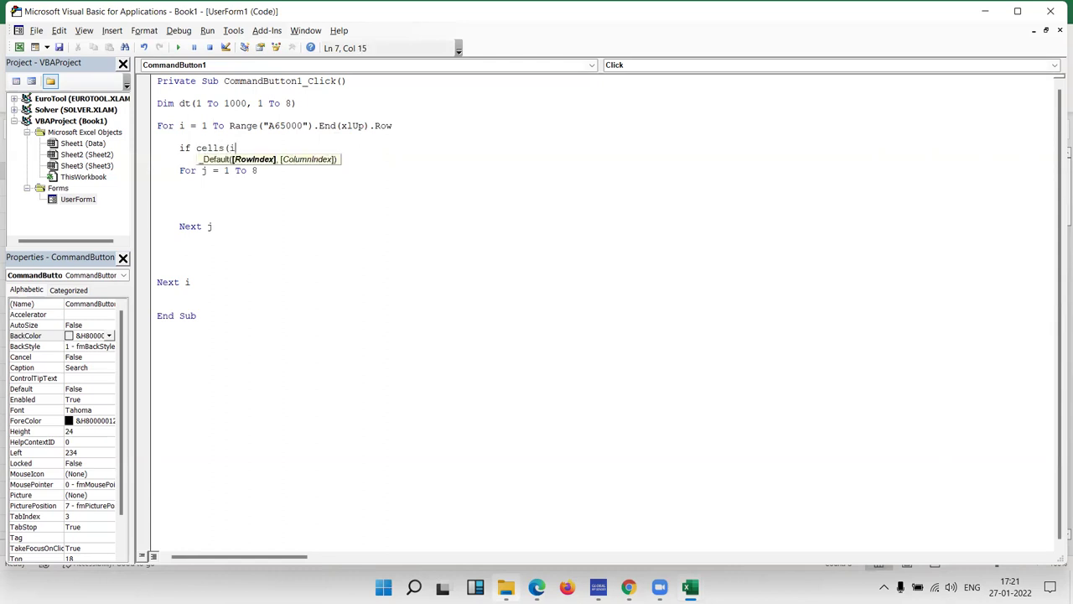
pyautogui.write(',2)')
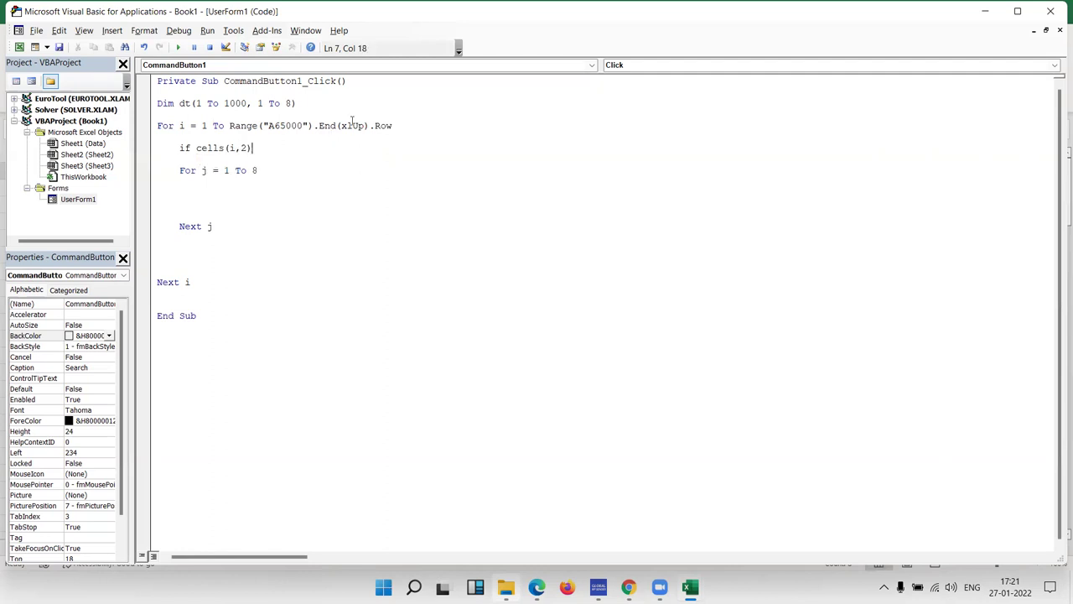
pyautogui.hotkey('alt', 'Tab')
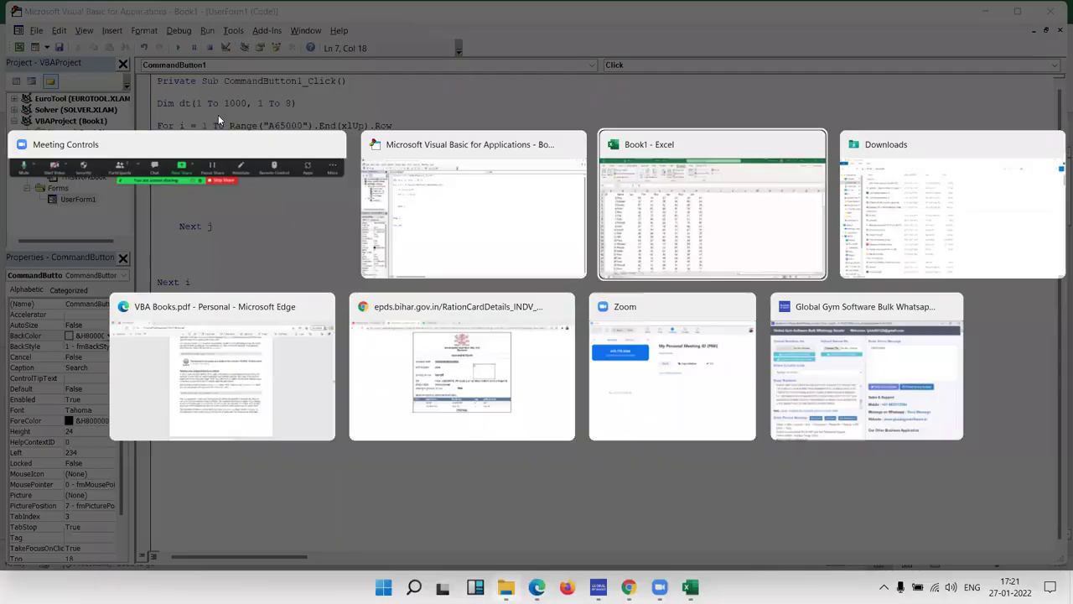
pyautogui.click(101, 191)
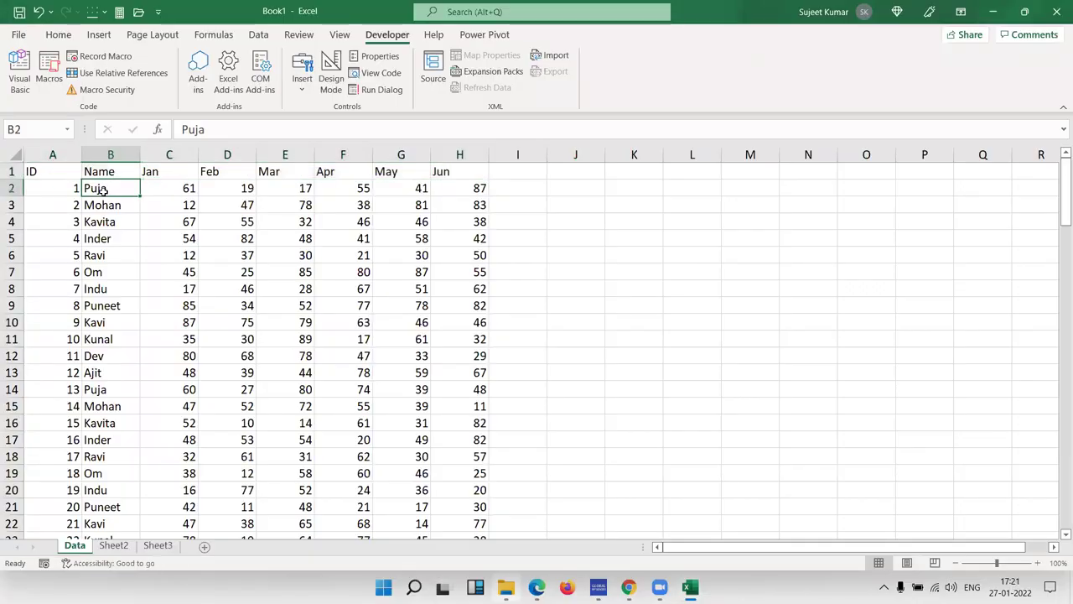
pyautogui.hotkey('alt', 'Tab')
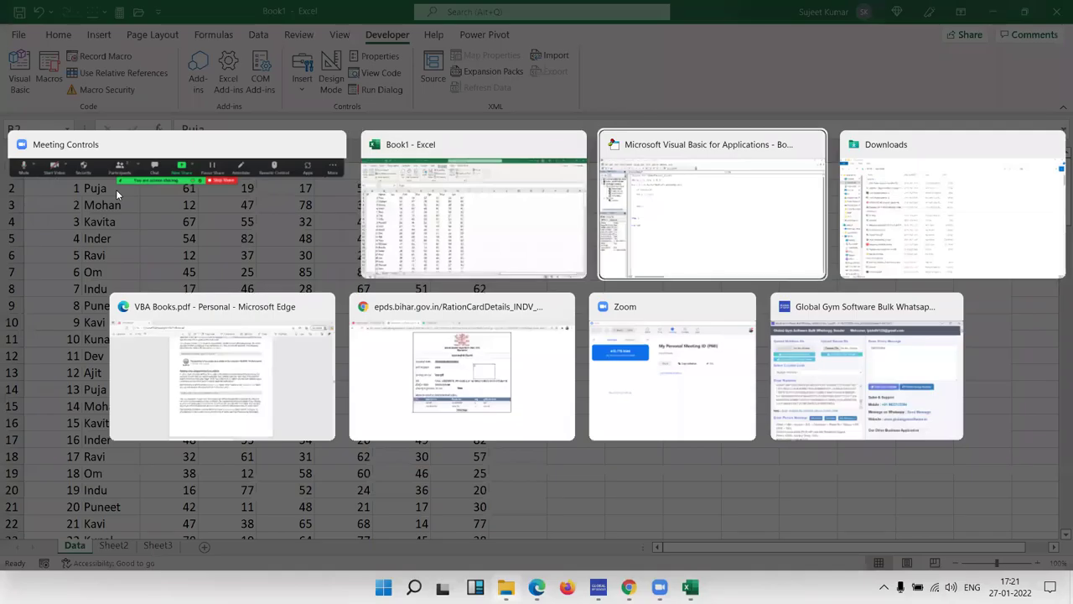
pyautogui.write('.value = me')
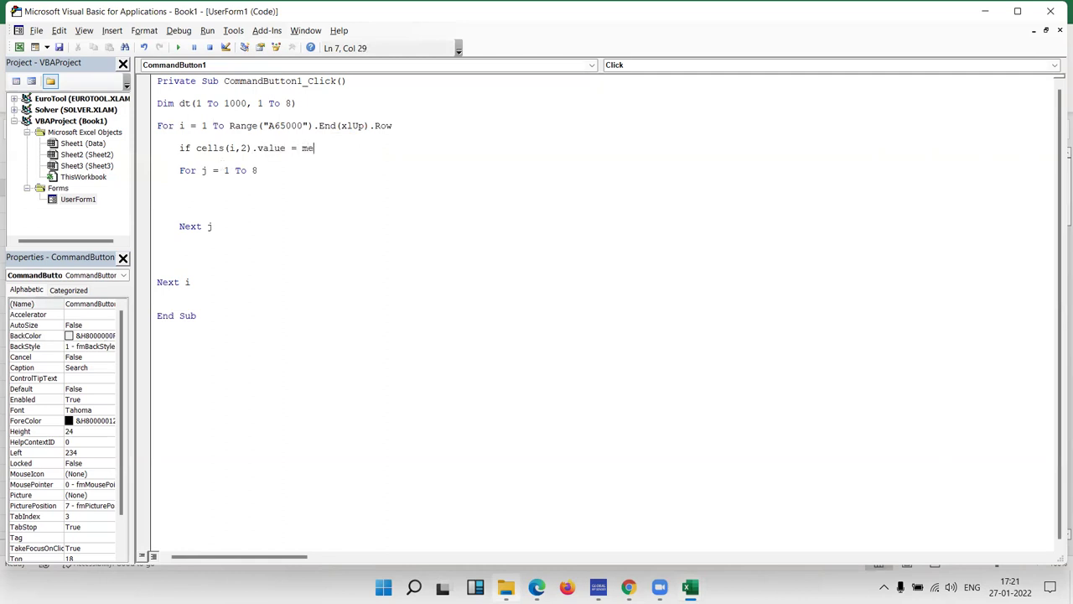
pyautogui.write('.Text')
pyautogui.press('Tab')
pyautogui.write('.v ')
pyautogui.write('Then')
pyautogui.press('Down')
pyautogui.press('Down')
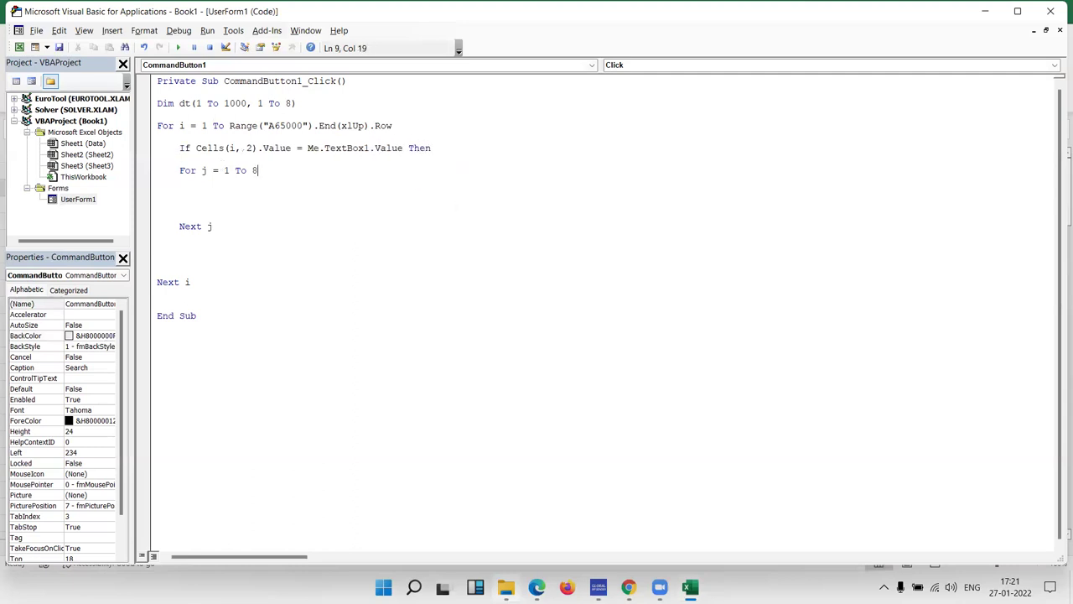
# Start a 'dim r as Long' declaration on a new line below the dt declaration.
pyautogui.click(180, 181)
pyautogui.press('Up')
pyautogui.press('Up')
pyautogui.press('Home')
pyautogui.press('Up')
pyautogui.press('Up')
pyautogui.press('Up')
pyautogui.press('Return')
pyautogui.press('Up')
pyautogui.write('dim r as ')
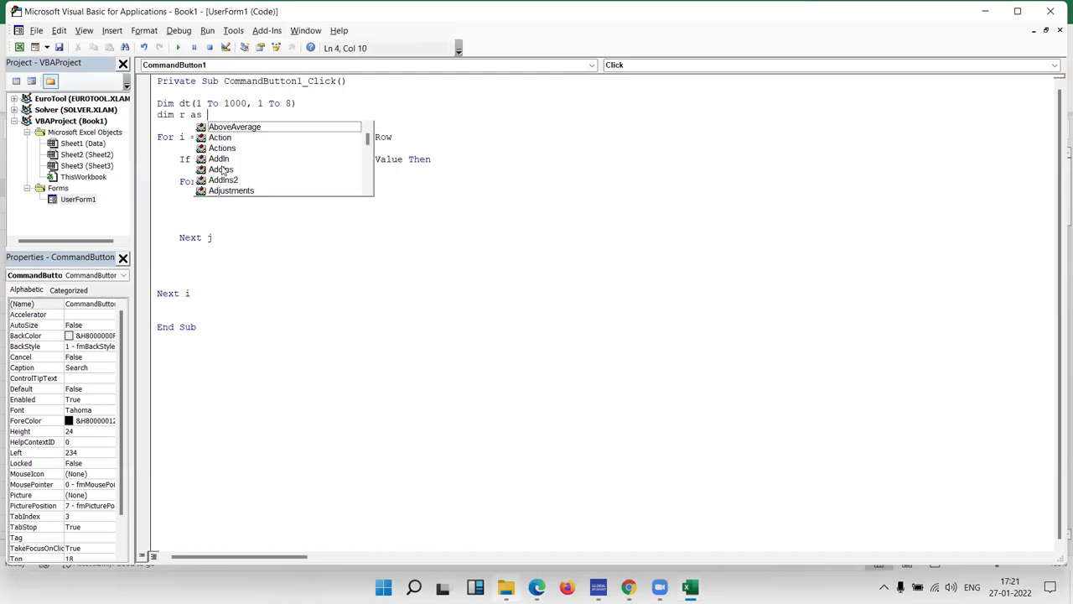
pyautogui.write('Long')
# Finish Dim r As Long and add r = r + 1 above the inner loop.
pyautogui.press('Tab')
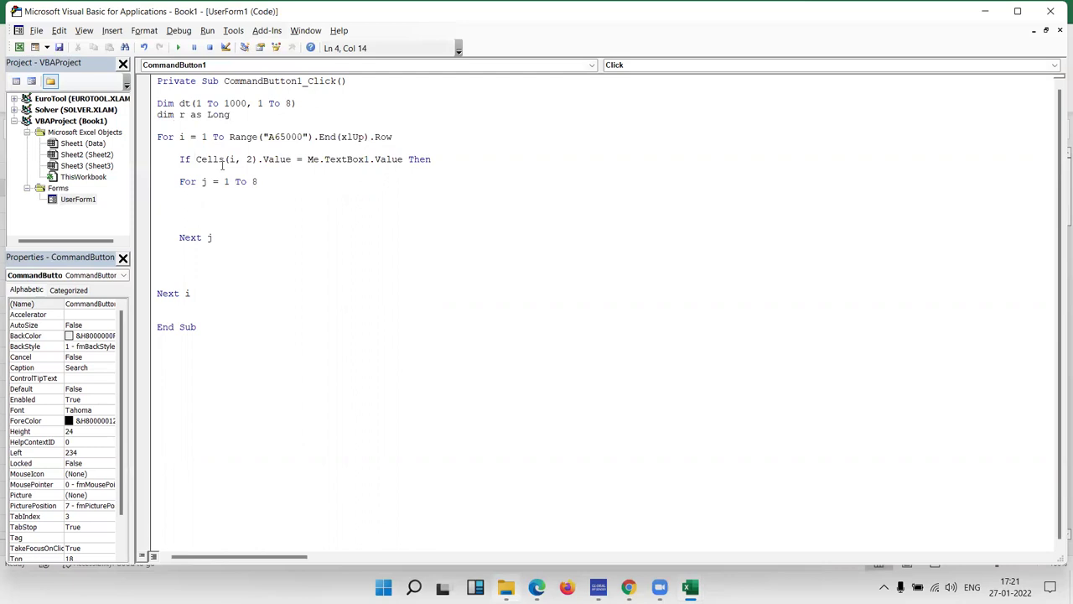
pyautogui.click(181, 205)
pyautogui.doubleClick(182, 137)
pyautogui.click(194, 171)
pyautogui.press('Return')
pyautogui.write('r=r+1')
# Inside the inner loop, write dt(r, j) = Cells(i, j).Value and remove the extra blank line.
pyautogui.click(194, 206)
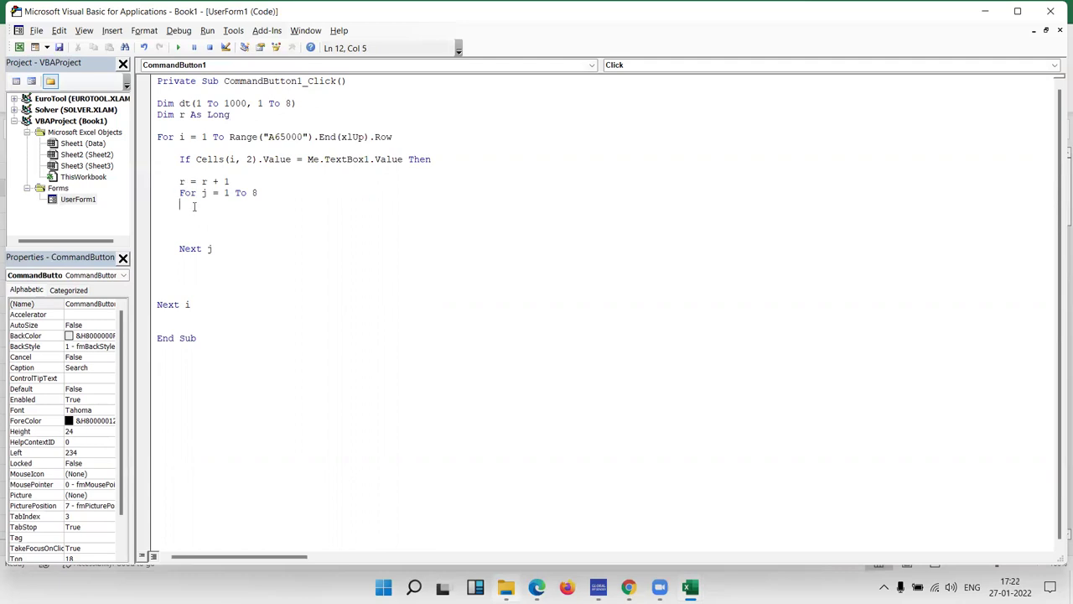
pyautogui.write('m')
pyautogui.press('BackSpace')
pyautogui.write('dt')
pyautogui.write('(r,')
pyautogui.write('j)')
pyautogui.write('=')
pyautogui.write('cells')
pyautogui.write('(')
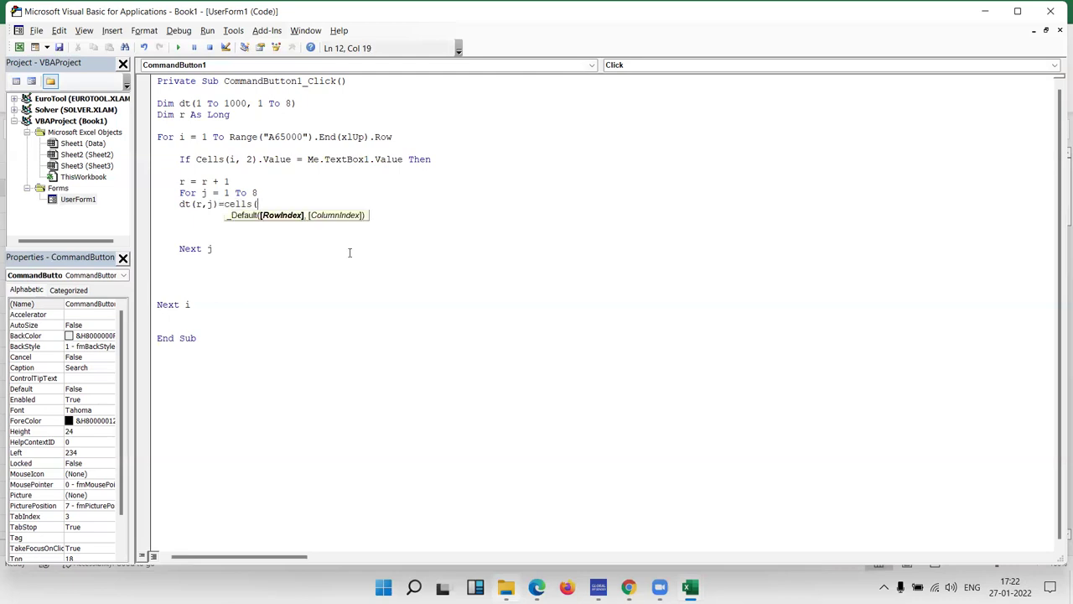
pyautogui.write('i,j')
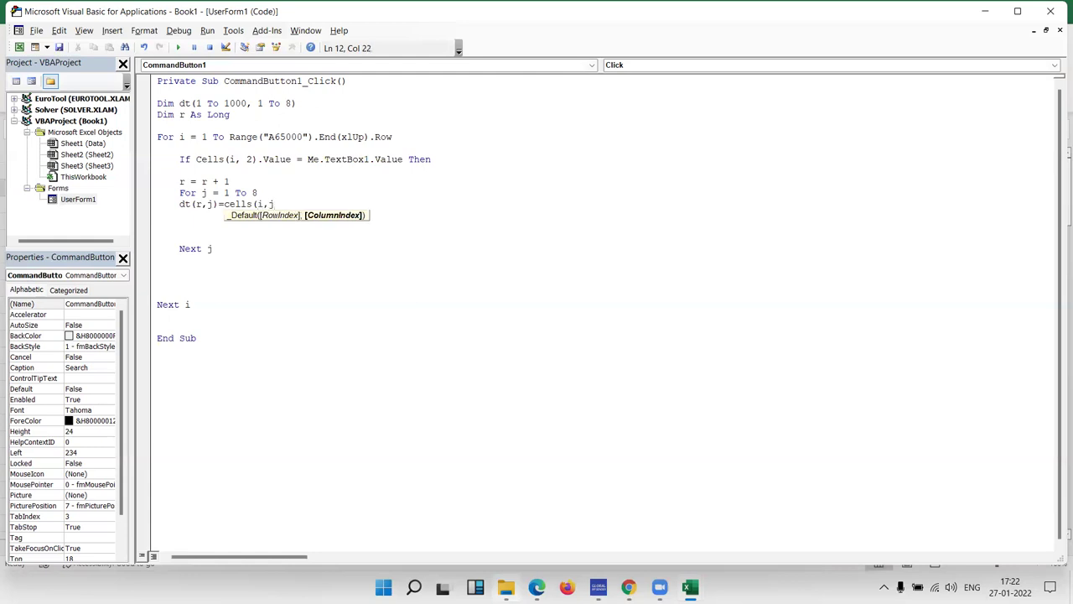
pyautogui.write(').val')
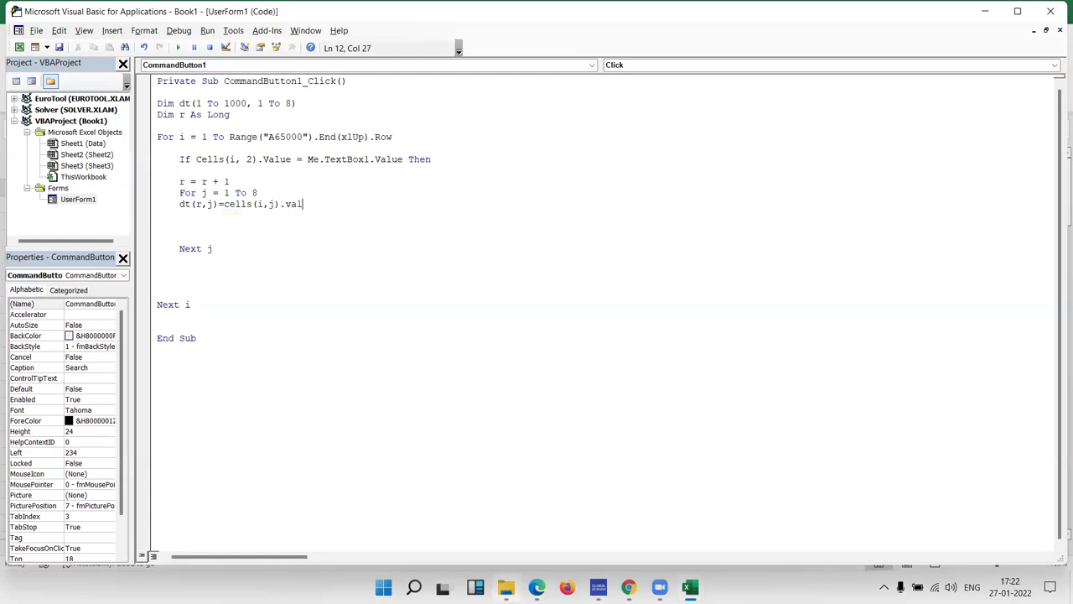
pyautogui.write('ue')
pyautogui.press('BackSpace')
pyautogui.write('e')
pyautogui.press('Return')
pyautogui.press('Delete')
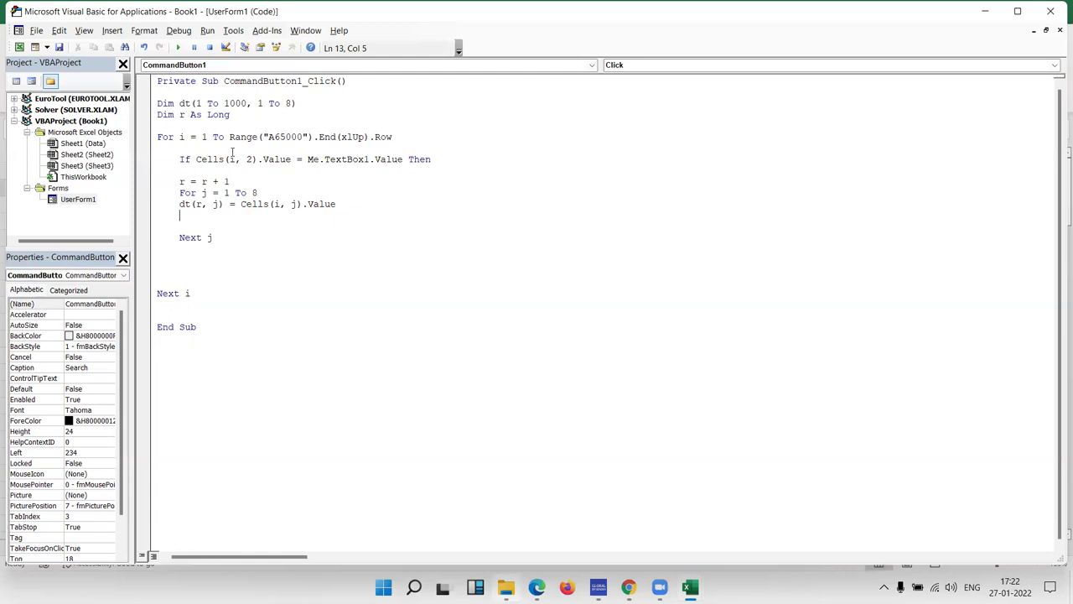
pyautogui.doubleClick(203, 182)
pyautogui.moveTo(229, 181); pyautogui.dragTo(181, 181)
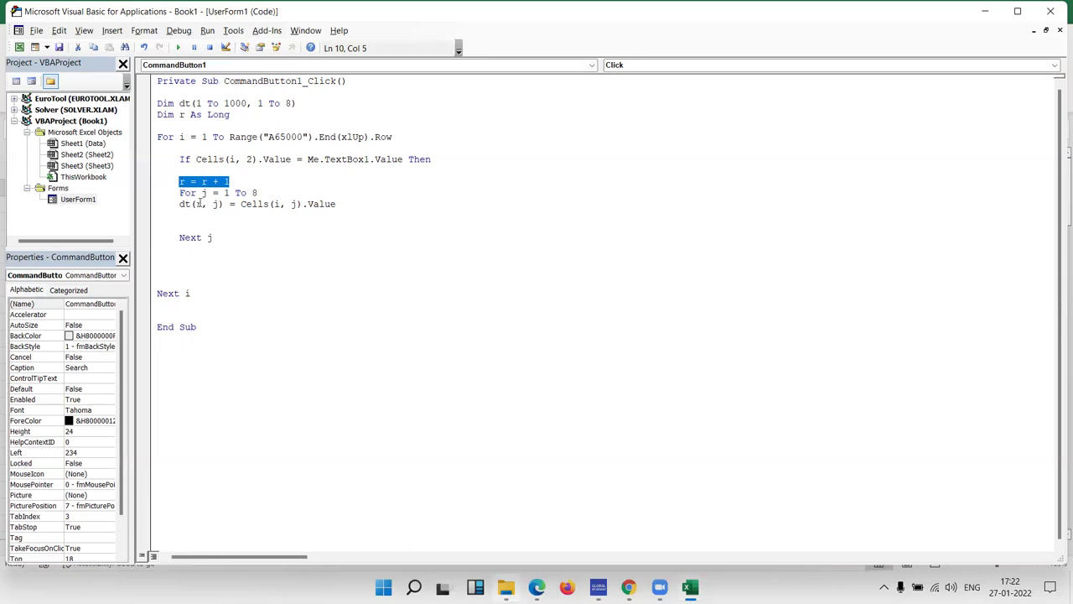
pyautogui.doubleClick(197, 204)
pyautogui.doubleClick(215, 204)
pyautogui.click(243, 103)
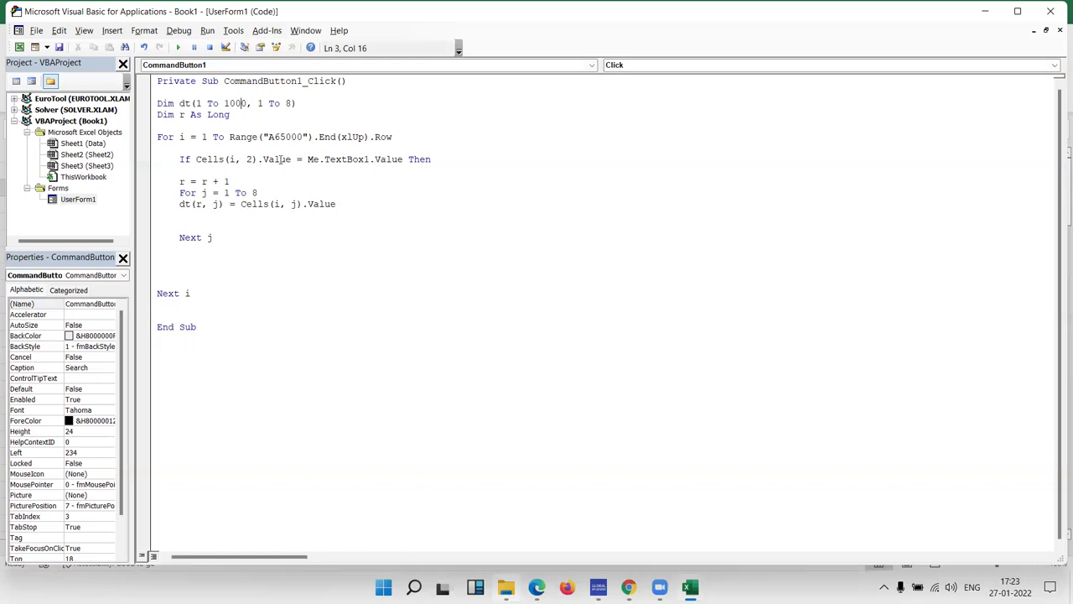
pyautogui.doubleClick(353, 161)
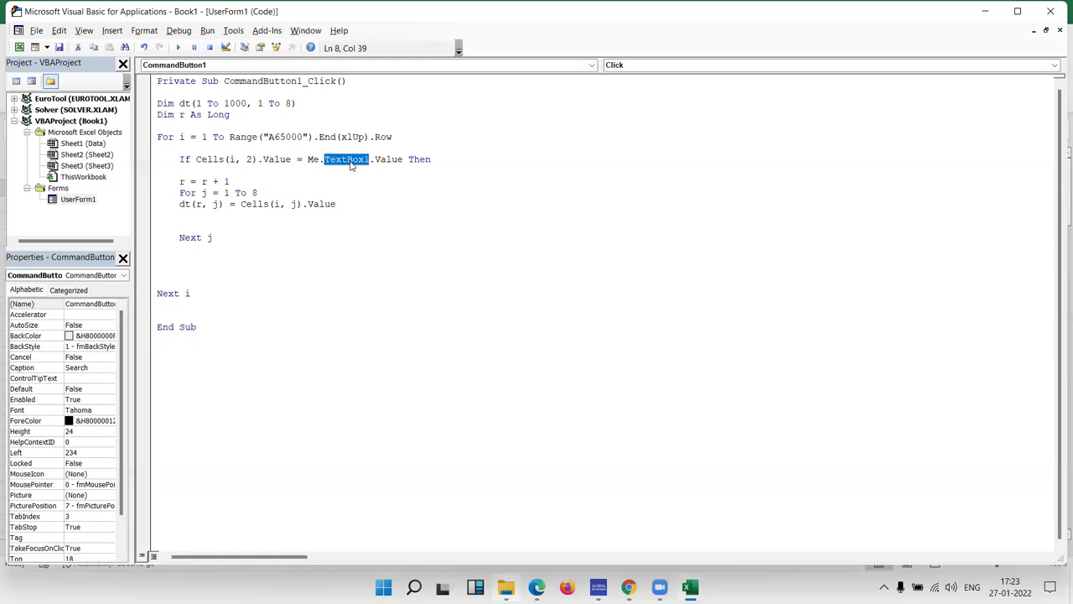
# Remove the blank line above Next j and add End If after the inner loop.
pyautogui.click(191, 216)
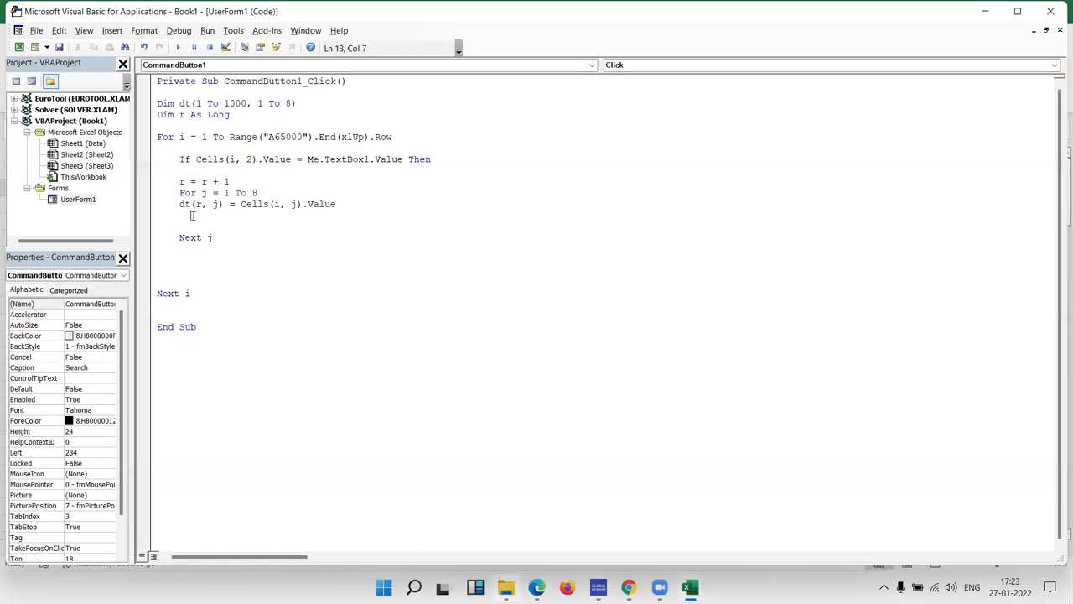
pyautogui.press('BackSpace')
pyautogui.press('BackSpace')
pyautogui.press('Delete')
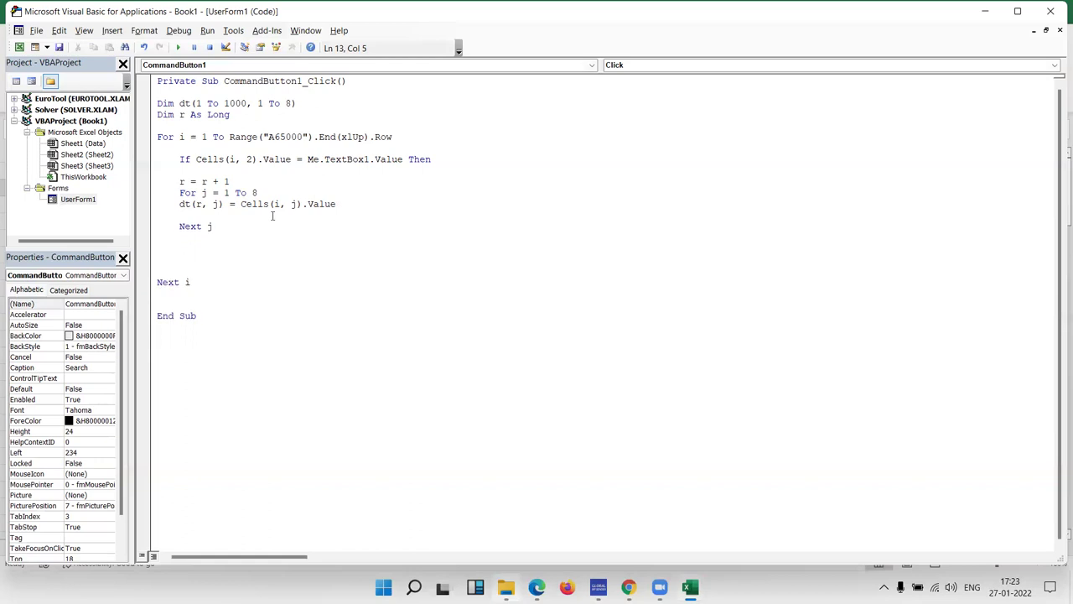
pyautogui.press('Down')
pyautogui.press('Down')
pyautogui.press('Down')
pyautogui.write('end if')
pyautogui.press('Return')
# Review the loop and If lines, retype the r index in dt(r, j), then switch to Excel.
pyautogui.moveTo(157, 137); pyautogui.dragTo(186, 146)
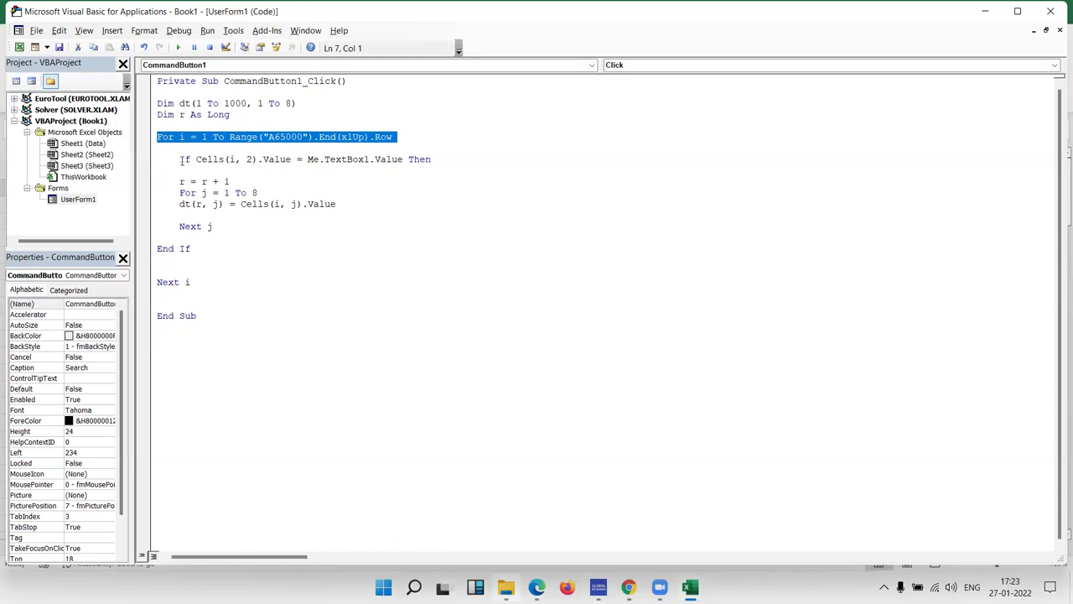
pyautogui.moveTo(179, 193); pyautogui.dragTo(254, 194)
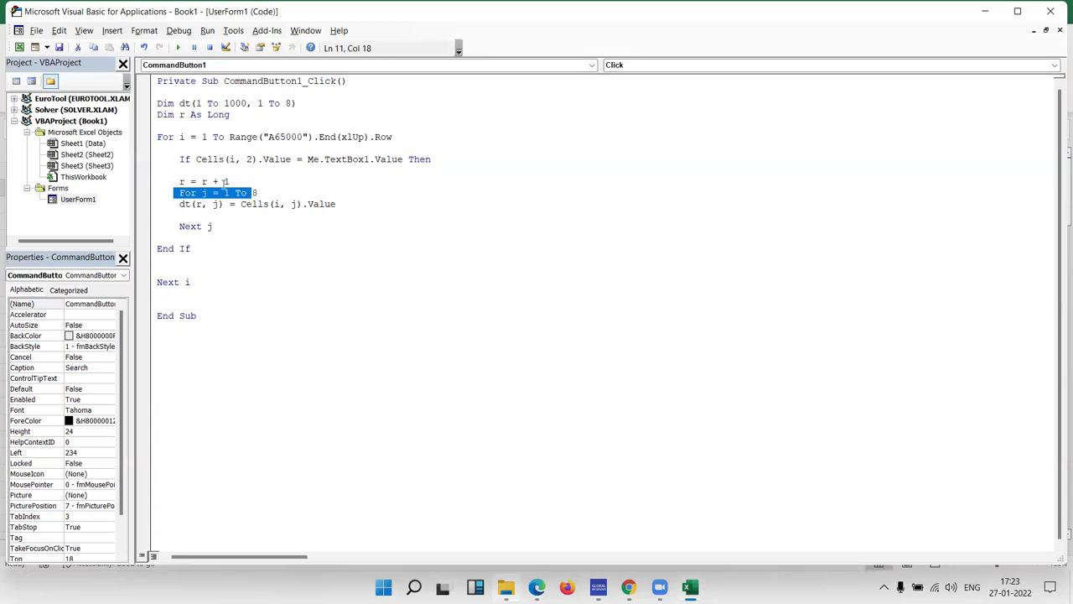
pyautogui.moveTo(218, 159); pyautogui.dragTo(373, 159)
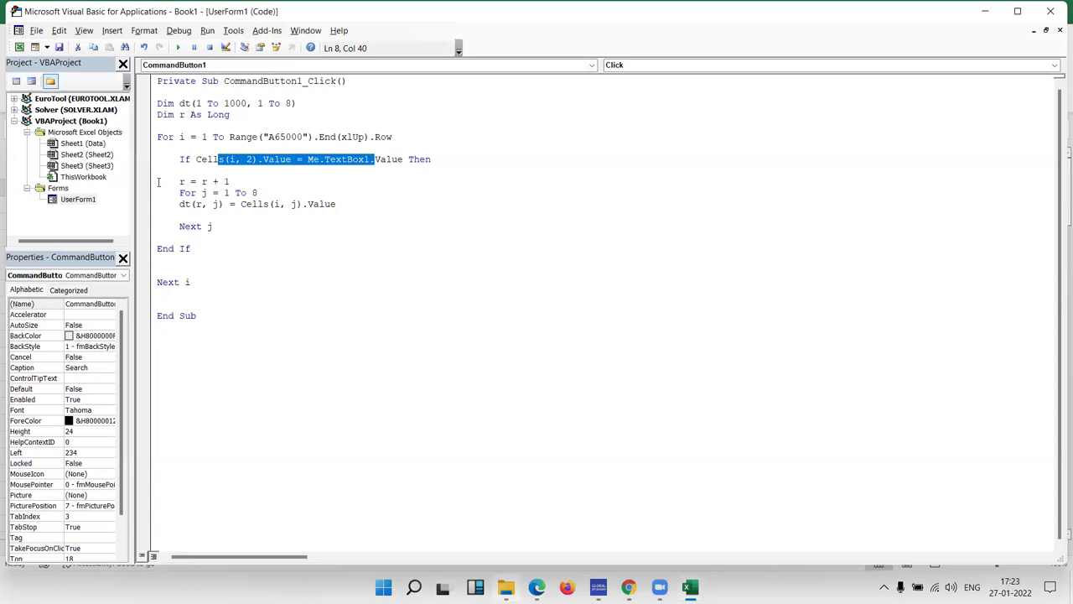
pyautogui.moveTo(179, 182); pyautogui.dragTo(242, 177)
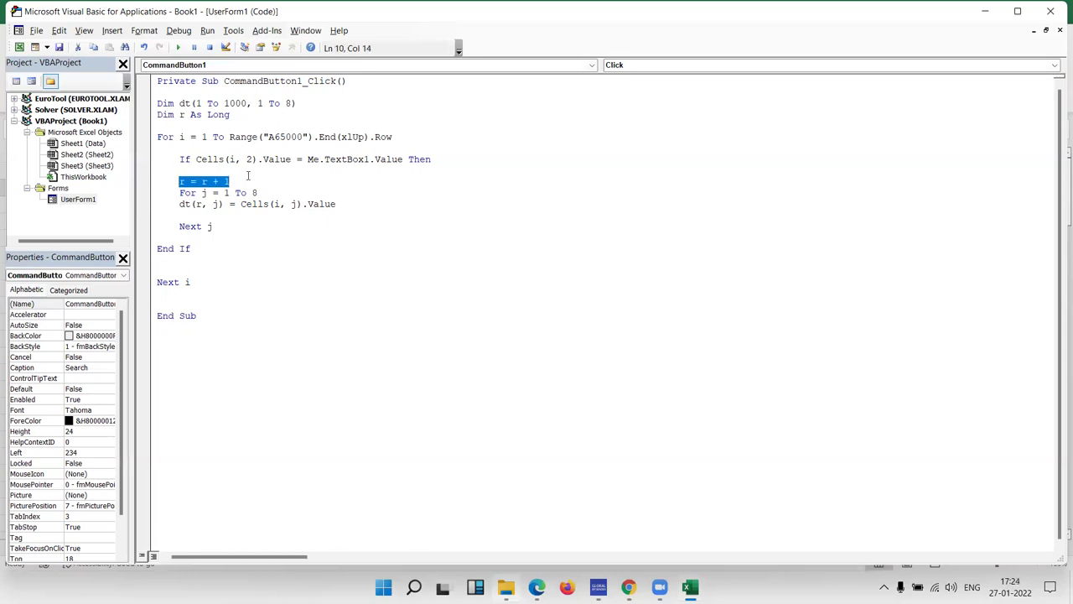
pyautogui.click(191, 215)
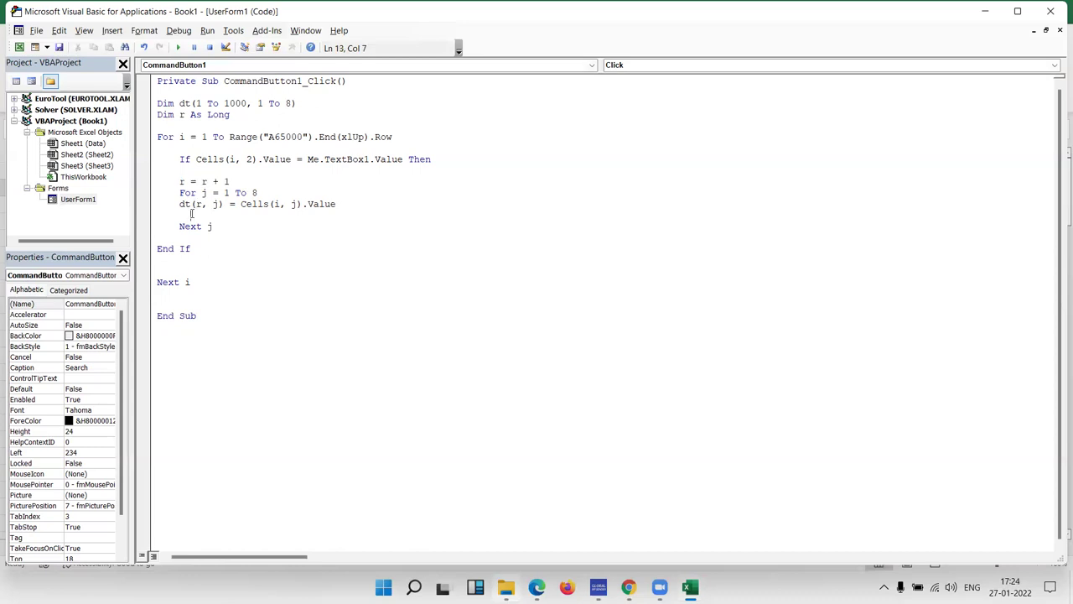
pyautogui.click(177, 212)
pyautogui.doubleClick(198, 204)
pyautogui.write('r')
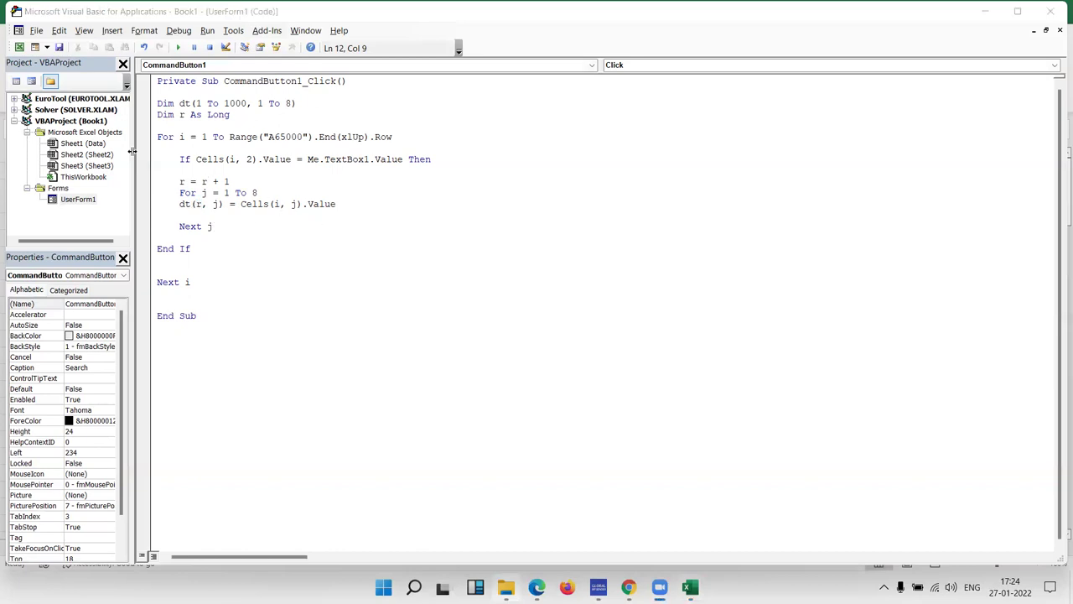
pyautogui.hotkey('alt', 'Tab')
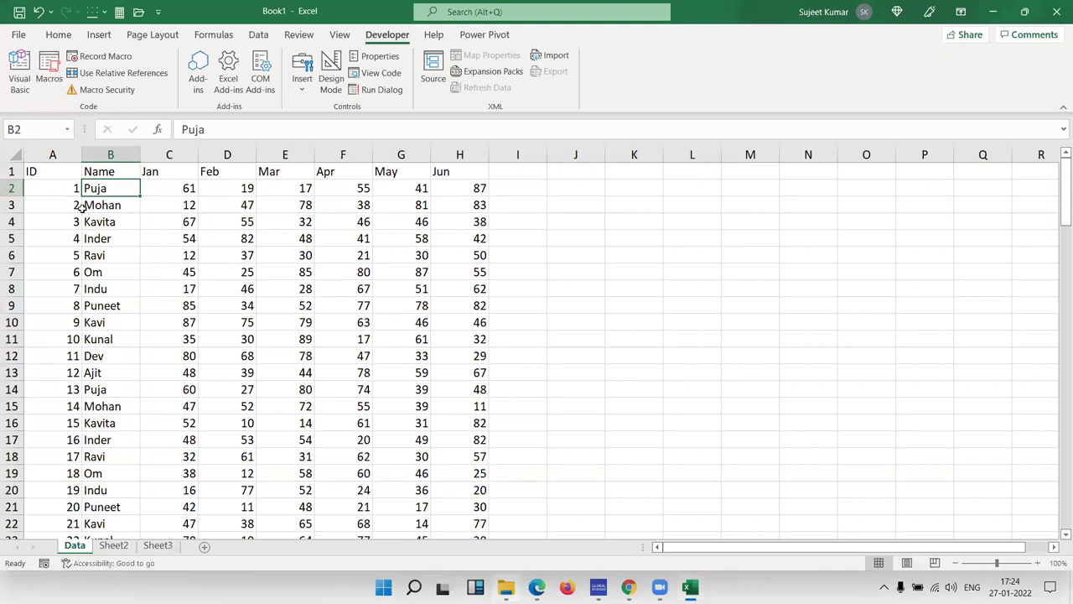
# Review the names in B3:B13 on the Data sheet, then return to the VBA editor.
pyautogui.click(99, 390)
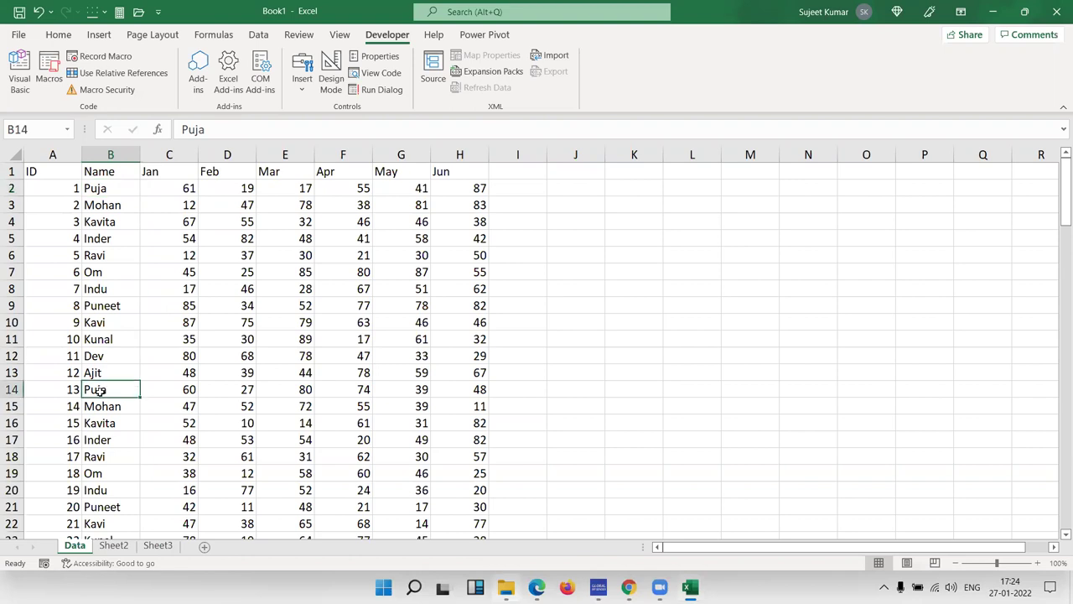
pyautogui.click(107, 374)
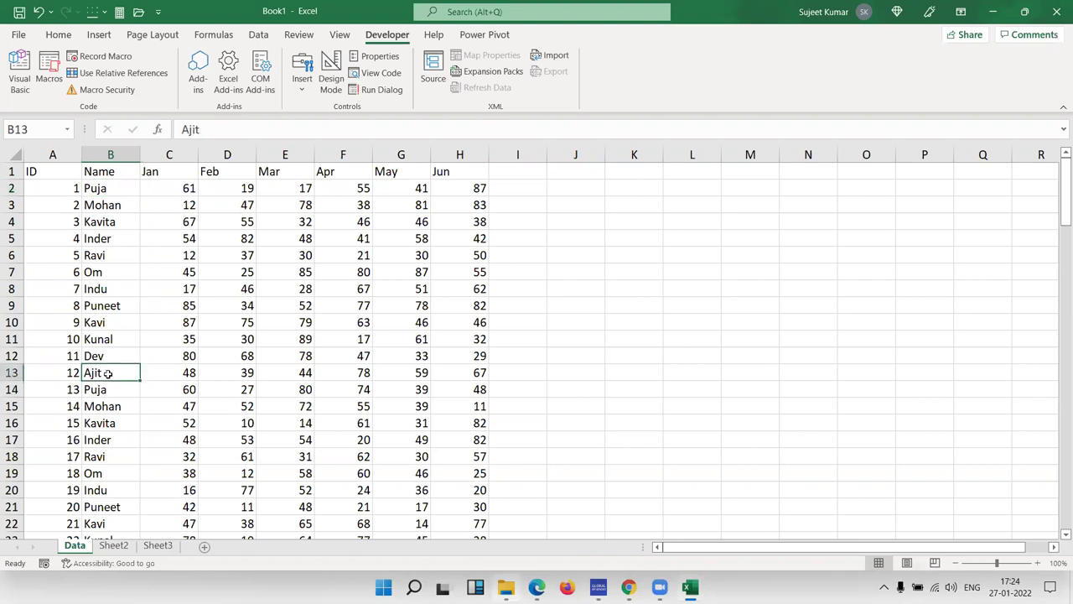
pyautogui.moveTo(107, 372); pyautogui.dragTo(94, 213)
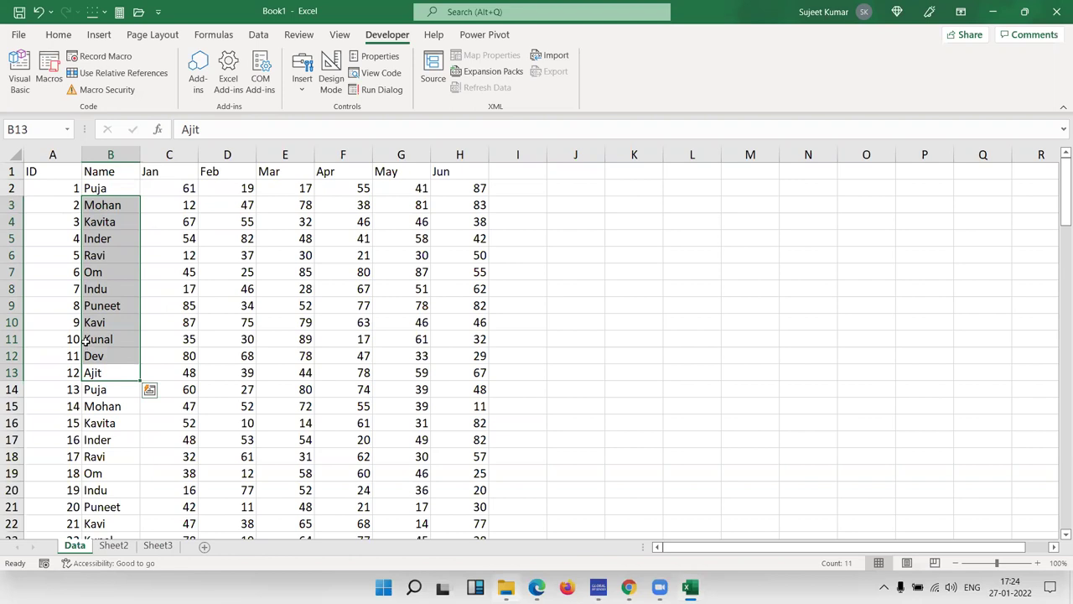
pyautogui.click(111, 370)
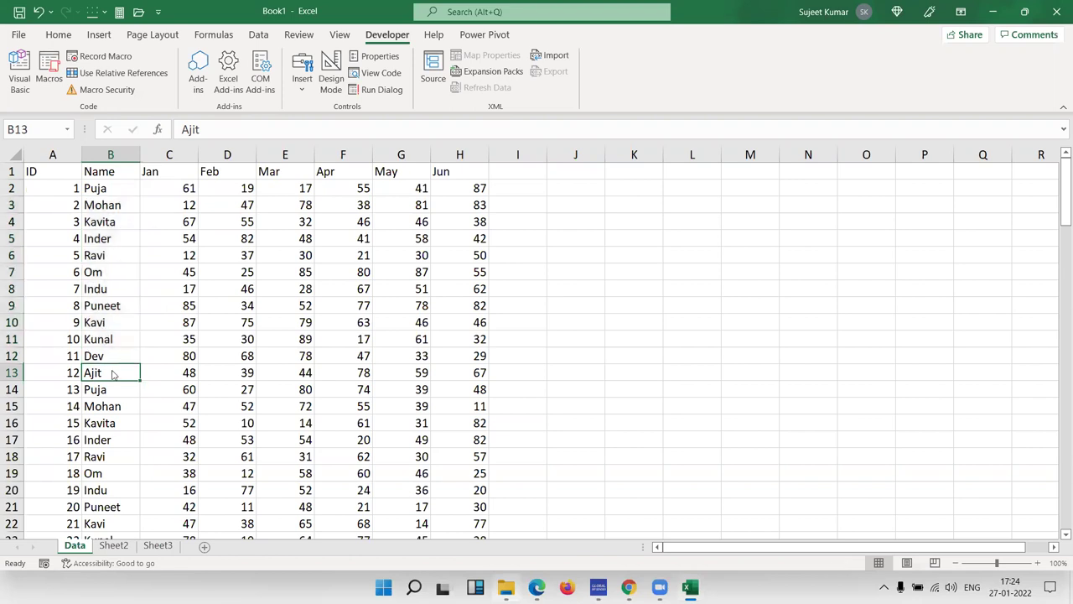
pyautogui.hotkey('alt', 'Tab')
pyautogui.hotkey('alt', 'Tab')
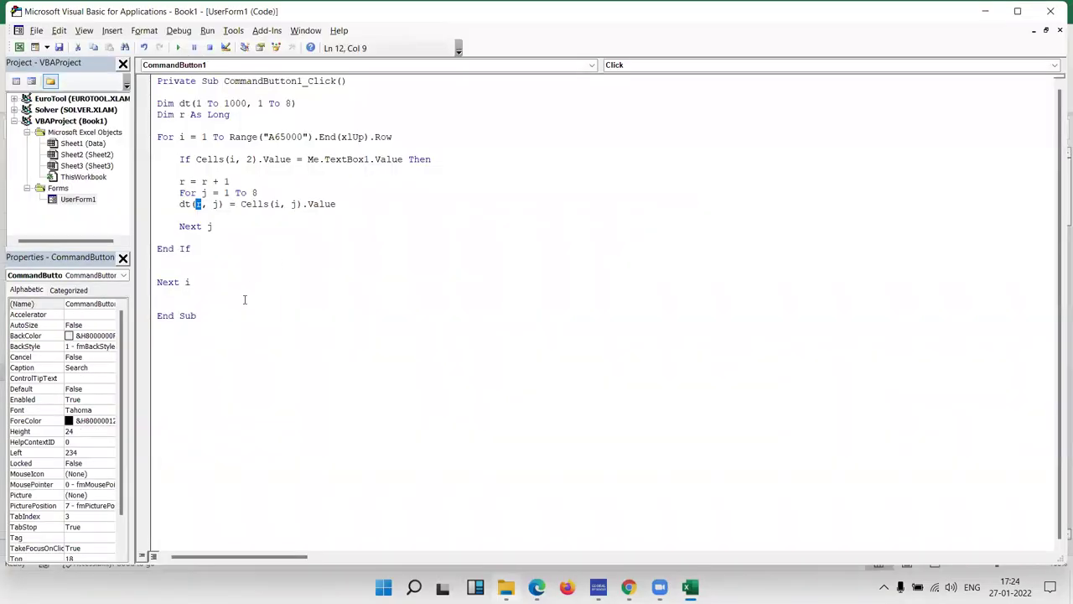
# Add a blank line after Next i and review the r + 1 counter and dt(r, j)/Cells(i, j) indices.
pyautogui.click(193, 290)
pyautogui.press('Return')
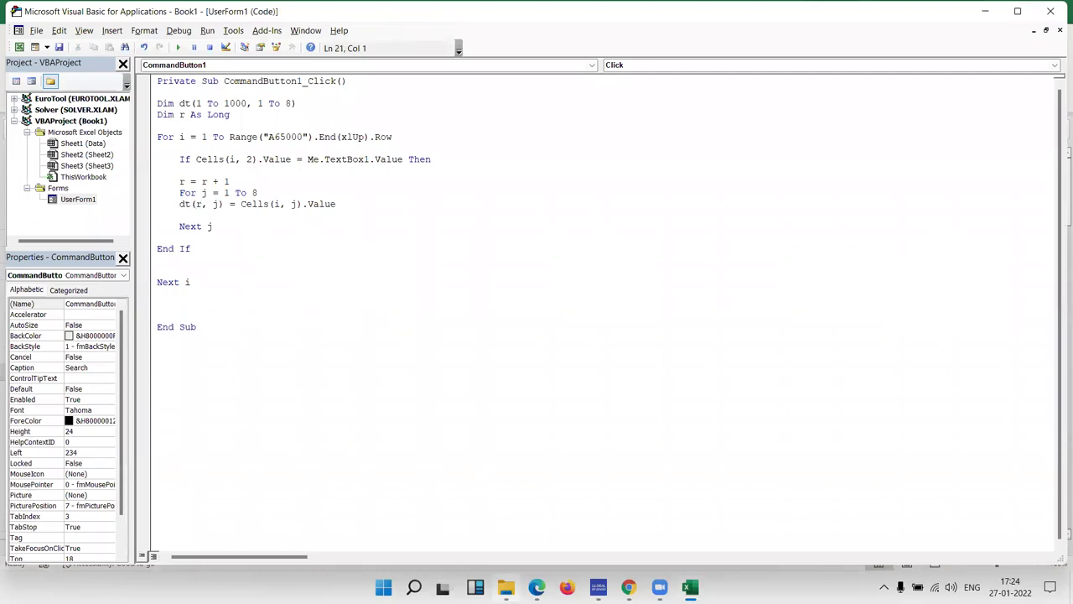
pyautogui.click(185, 216)
pyautogui.moveTo(202, 182); pyautogui.dragTo(235, 183)
pyautogui.click(199, 206)
pyautogui.click(216, 206)
pyautogui.doubleClick(217, 204)
pyautogui.click(243, 207)
pyautogui.doubleClick(276, 205)
pyautogui.doubleClick(198, 206)
# Add Me.ListBox1.List = dt after Next i, then select UserForm1 and try running it.
pyautogui.click(198, 298)
pyautogui.press('Return')
pyautogui.write('me')
pyautogui.write('.li')
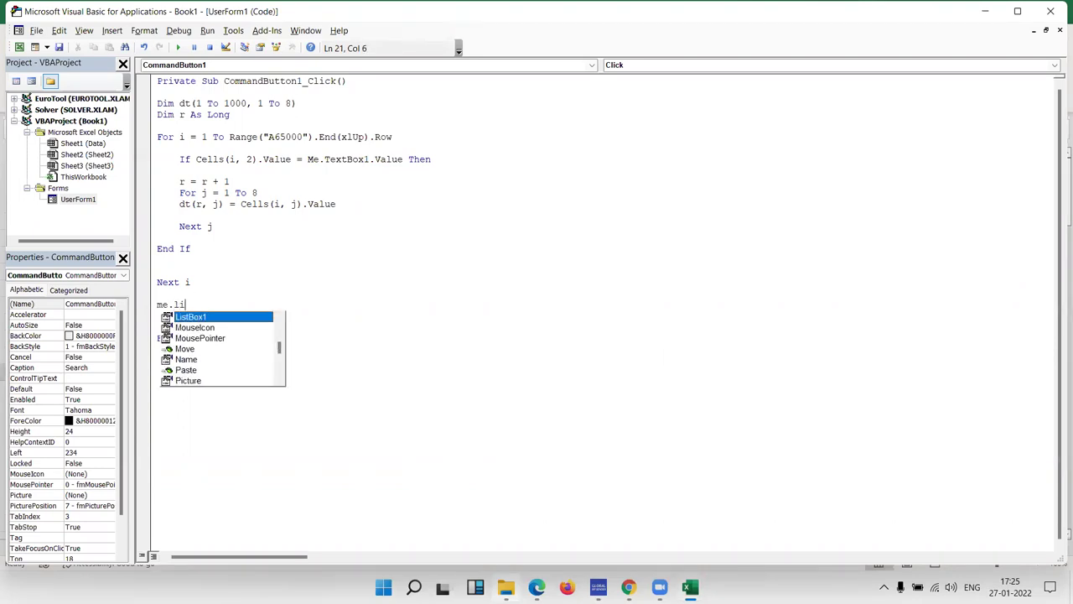
pyautogui.press('Tab')
pyautogui.write('.li')
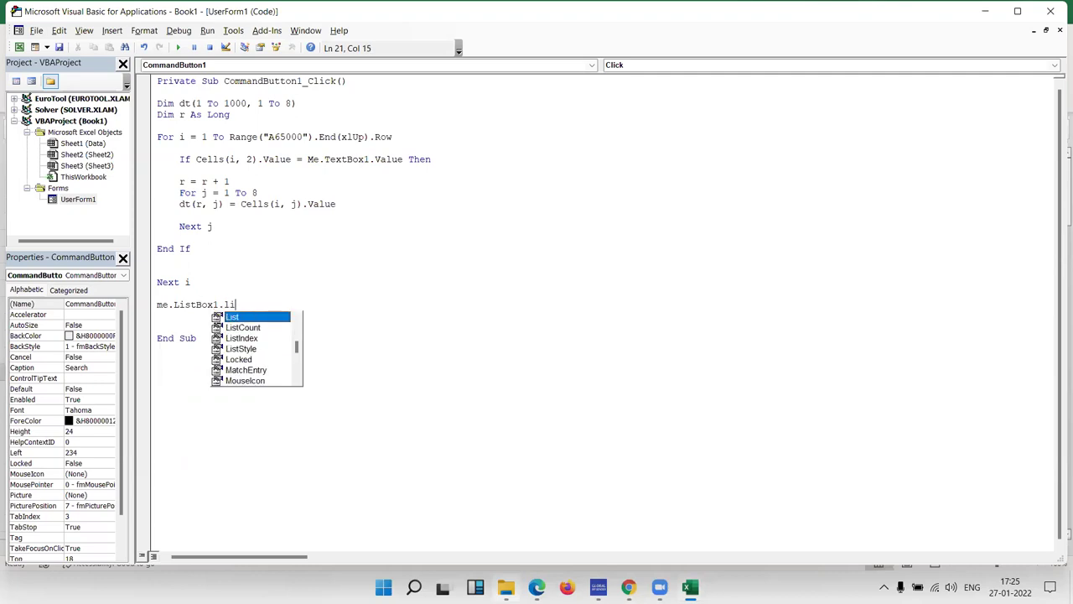
pyautogui.press('Tab')
pyautogui.write('=dt')
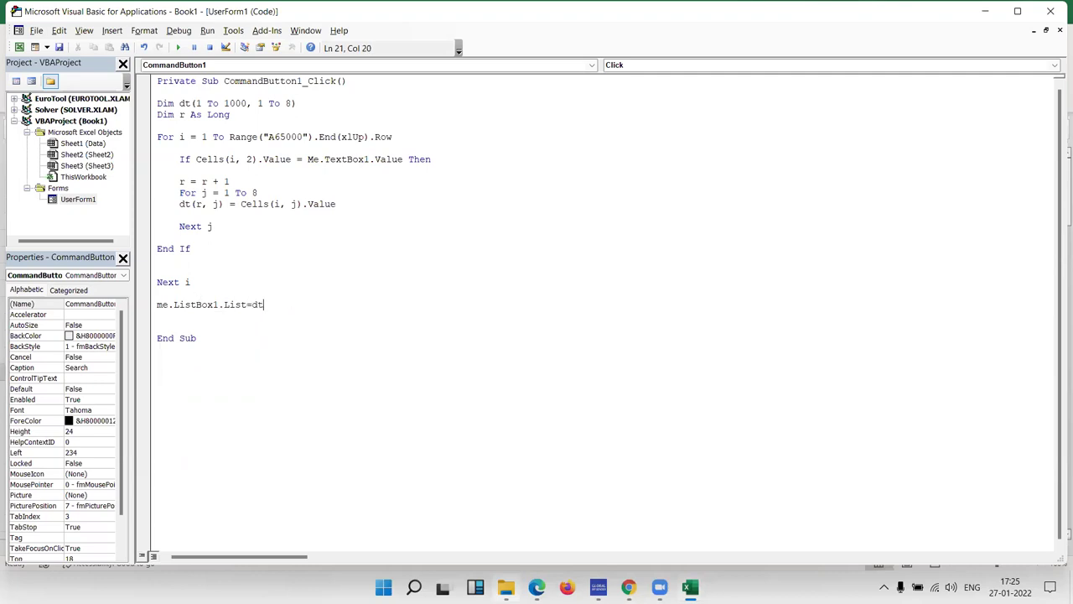
pyautogui.click(259, 251)
pyautogui.click(83, 201)
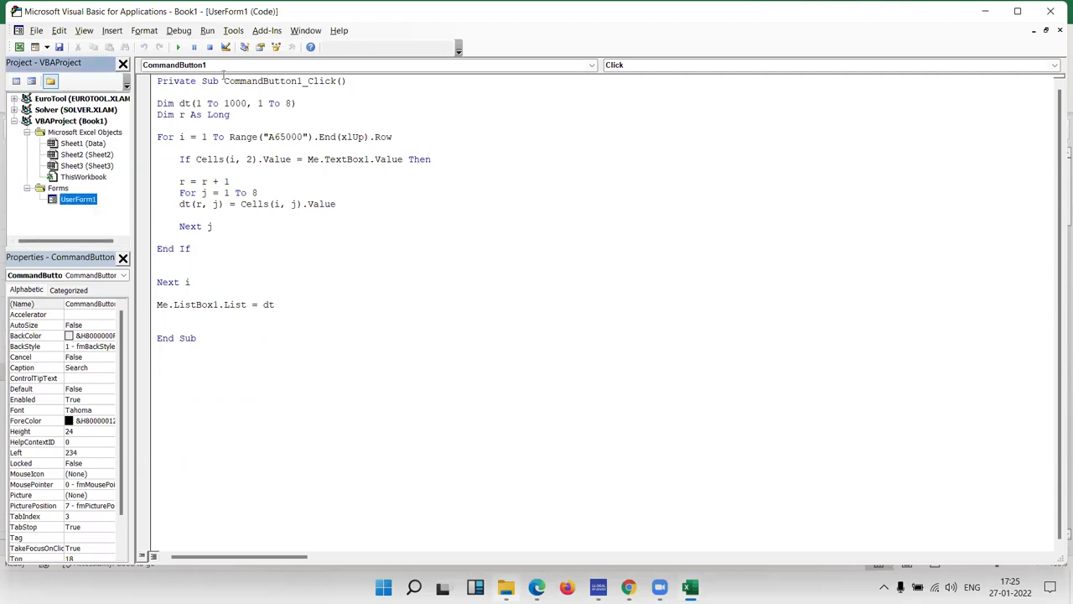
pyautogui.click(178, 48)
# Run UserForm1, search for 'Puja' to list its ten Data rows, then close the form.
pyautogui.press('Escape')
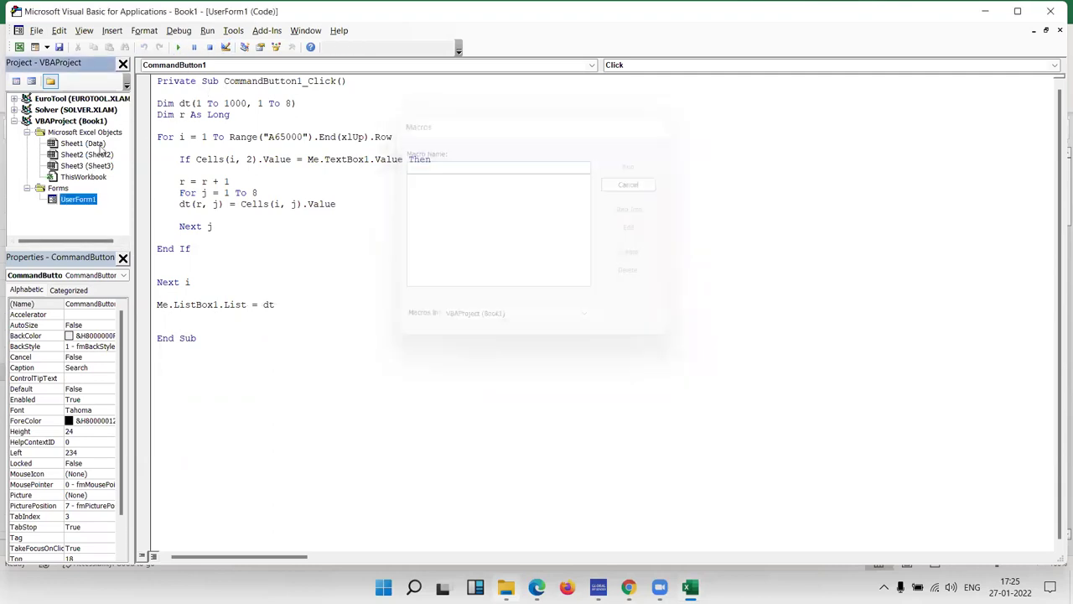
pyautogui.doubleClick(80, 199)
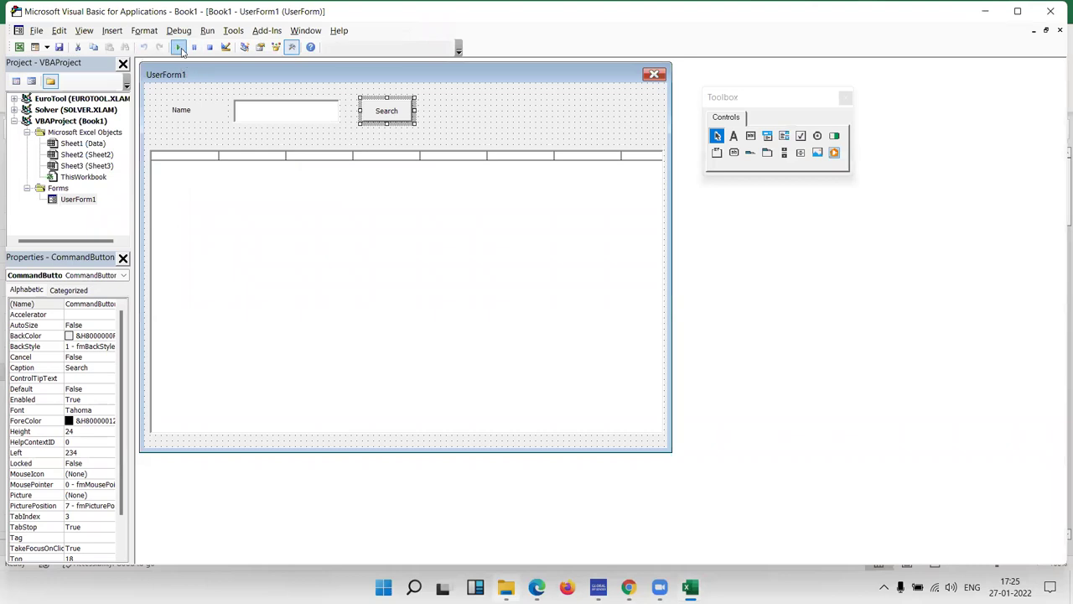
pyautogui.click(180, 47)
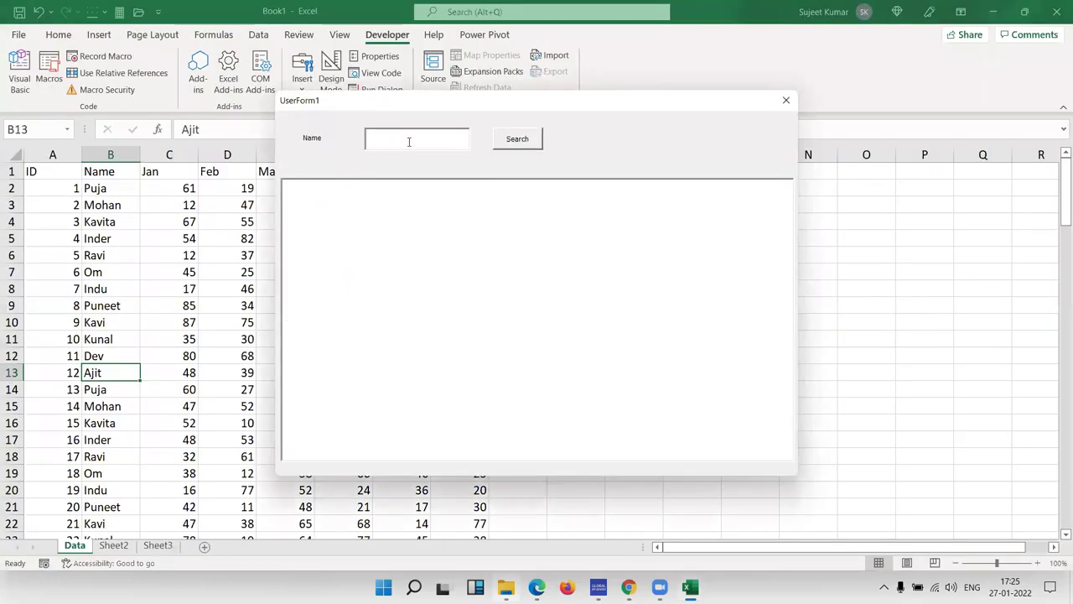
pyautogui.write('Puja')
pyautogui.click(513, 145)
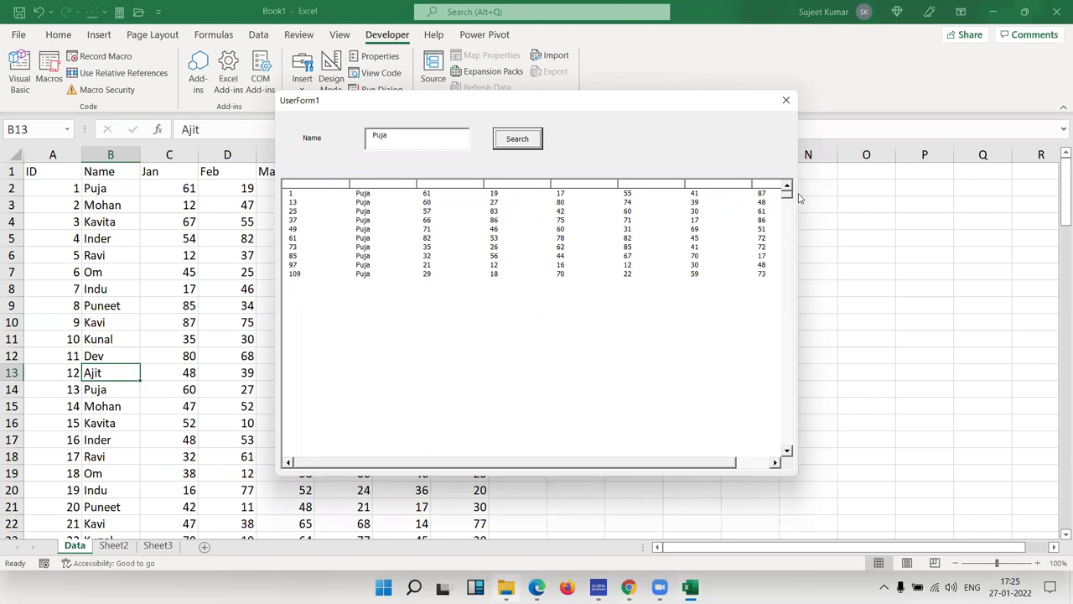
pyautogui.click(786, 100)
pyautogui.click(375, 200)
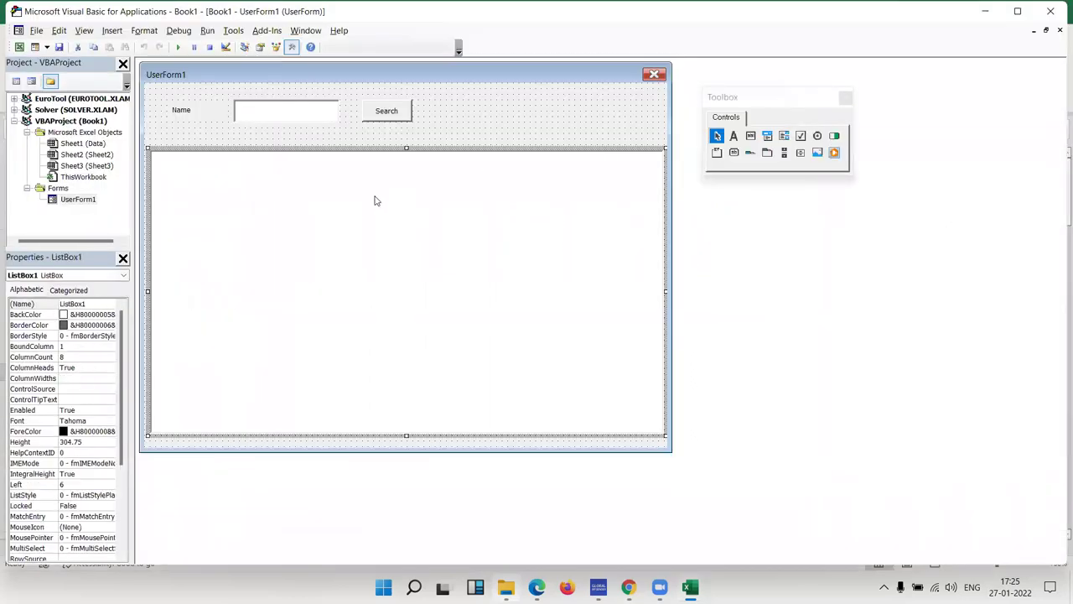
# Set ListBox1's ColumnWidths to 20 pt.
pyautogui.click(71, 379)
pyautogui.click(72, 379)
pyautogui.write('20')
pyautogui.press('Return')
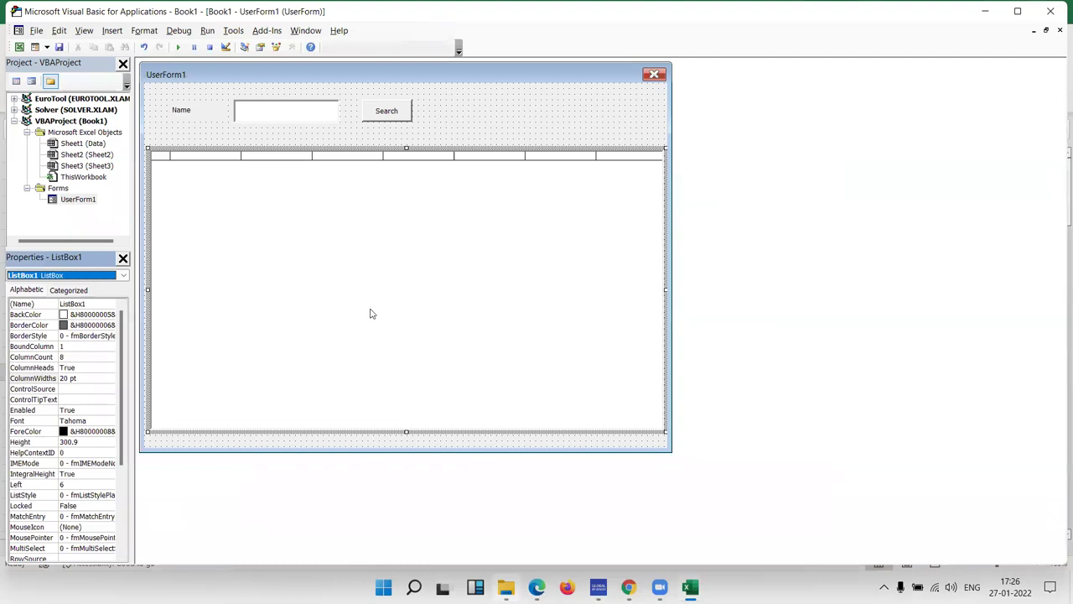
# Open the Search button's click code, then add an empty UserForm_Click procedure from the form.
pyautogui.click(94, 386)
pyautogui.click(94, 386)
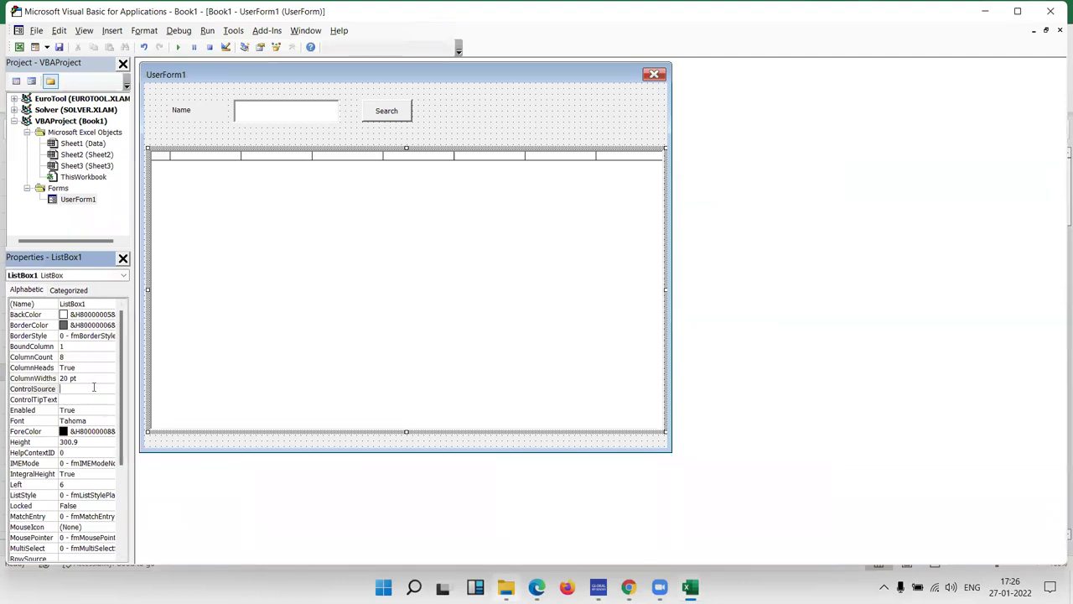
pyautogui.click(316, 76)
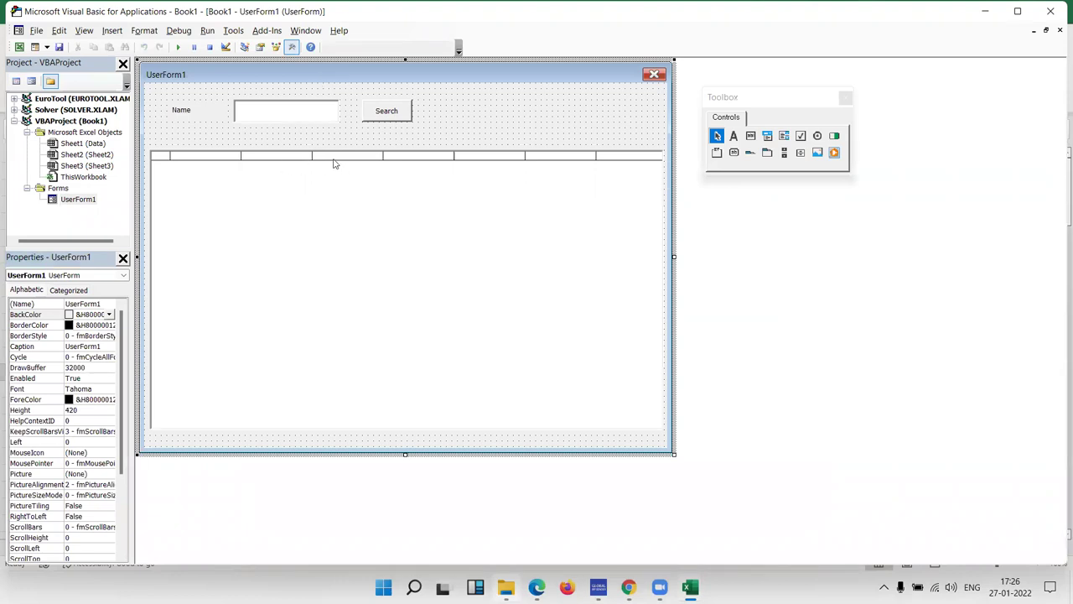
pyautogui.click(397, 125)
pyautogui.doubleClick(392, 117)
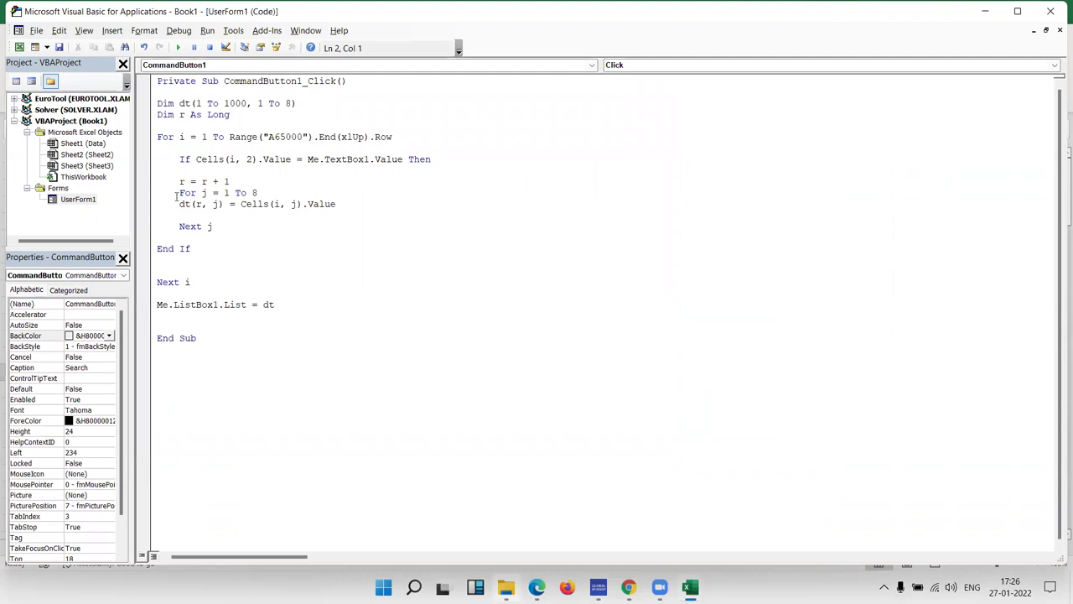
pyautogui.doubleClick(96, 200)
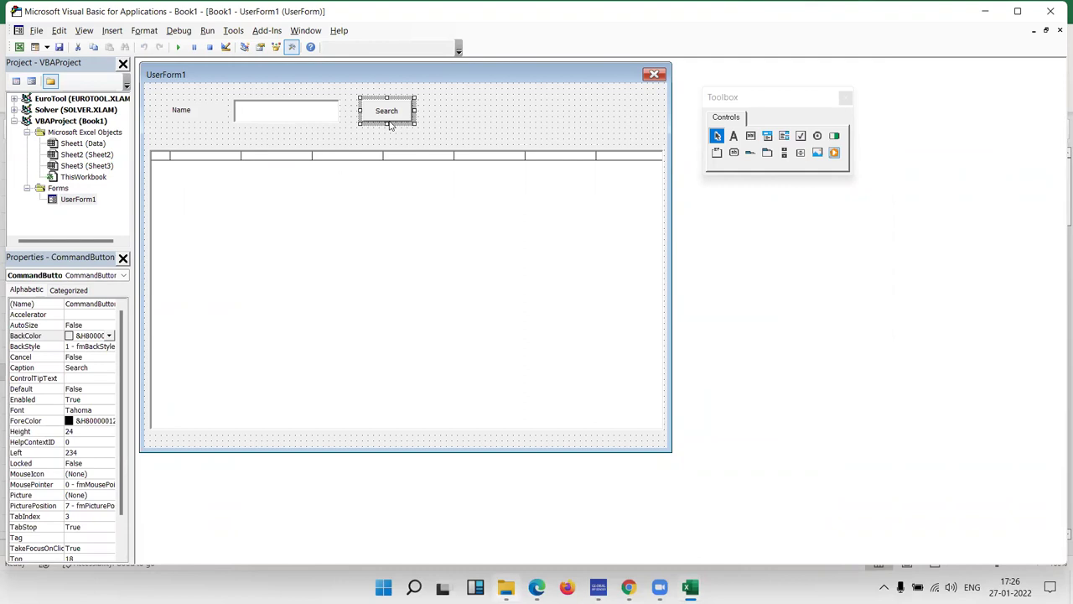
pyautogui.doubleClick(513, 117)
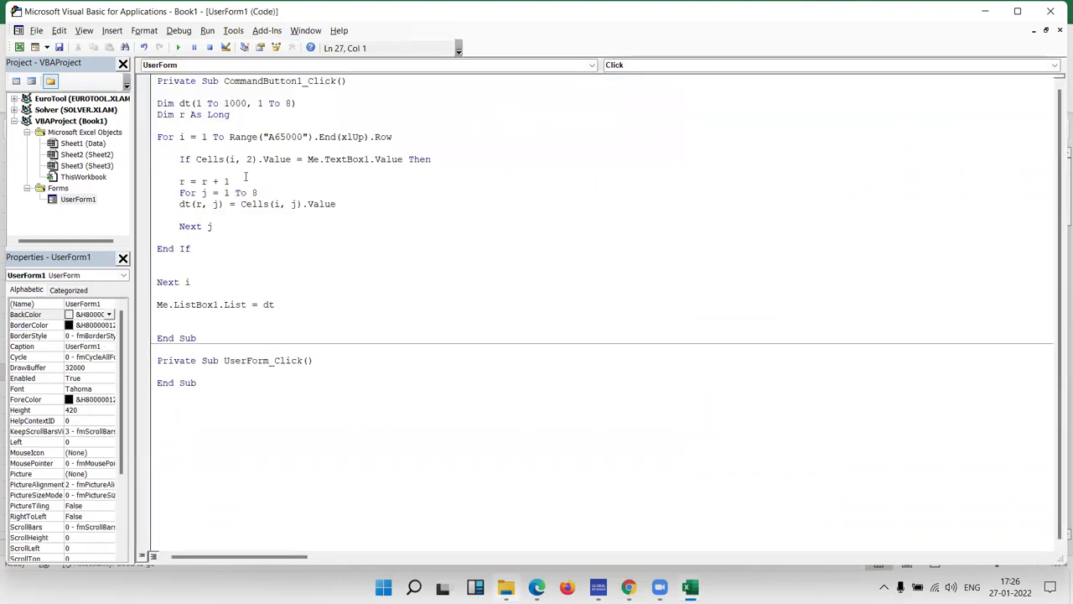
# Insert the line r = 1 above the existing For i loop.
pyautogui.press('Return')
pyautogui.press('Return')
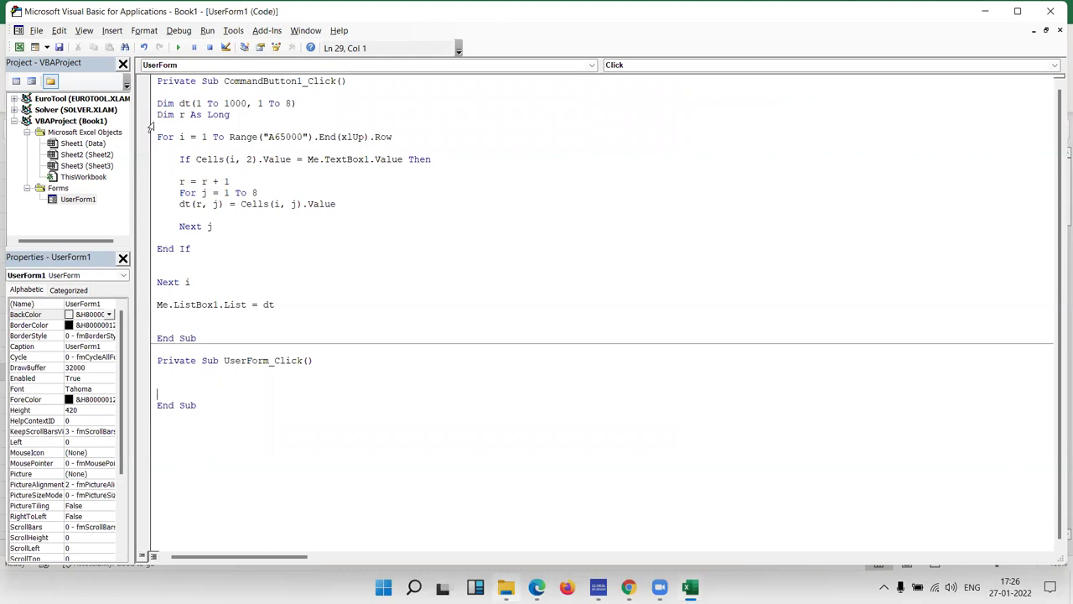
pyautogui.click(151, 139)
pyautogui.click(160, 136)
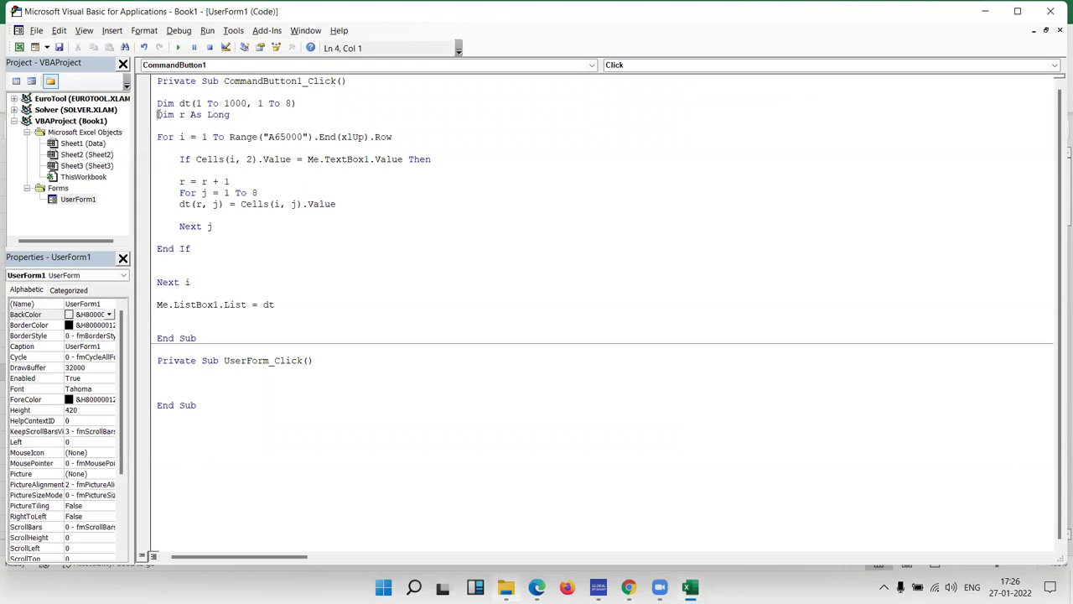
pyautogui.press('Return')
pyautogui.press('Return')
pyautogui.press('Up')
pyautogui.press('Up')
pyautogui.press('Up')
pyautogui.write('d')
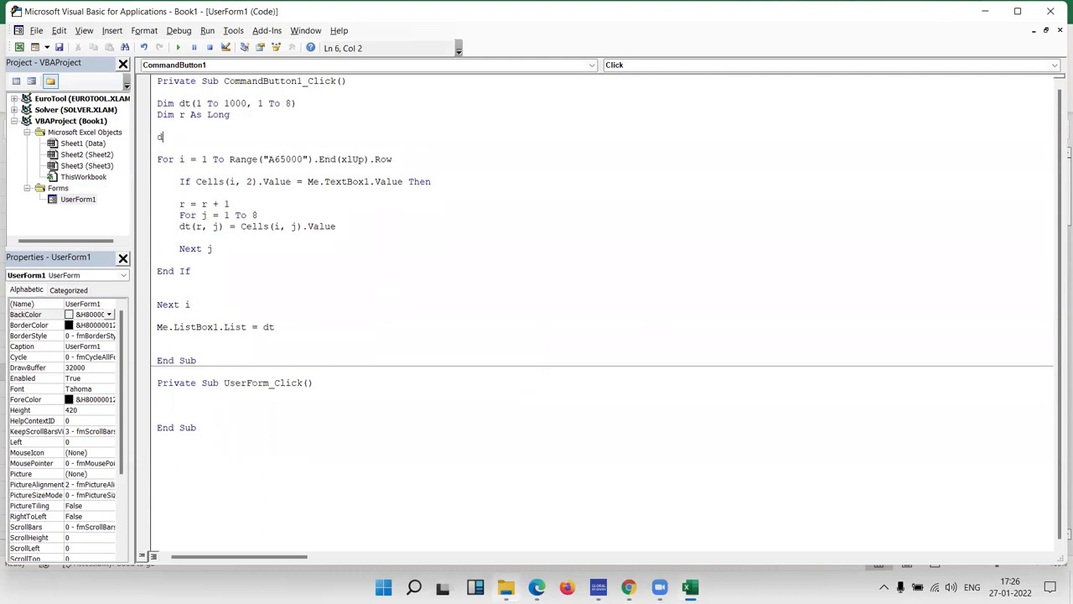
pyautogui.press('BackSpace')
pyautogui.write('r = 1')
pyautogui.press('Return')
# Add a For k = 1 To 8 loop setting dt(r,k) = Cells(1,k).Value, tidying blank lines.
pyautogui.press('Return')
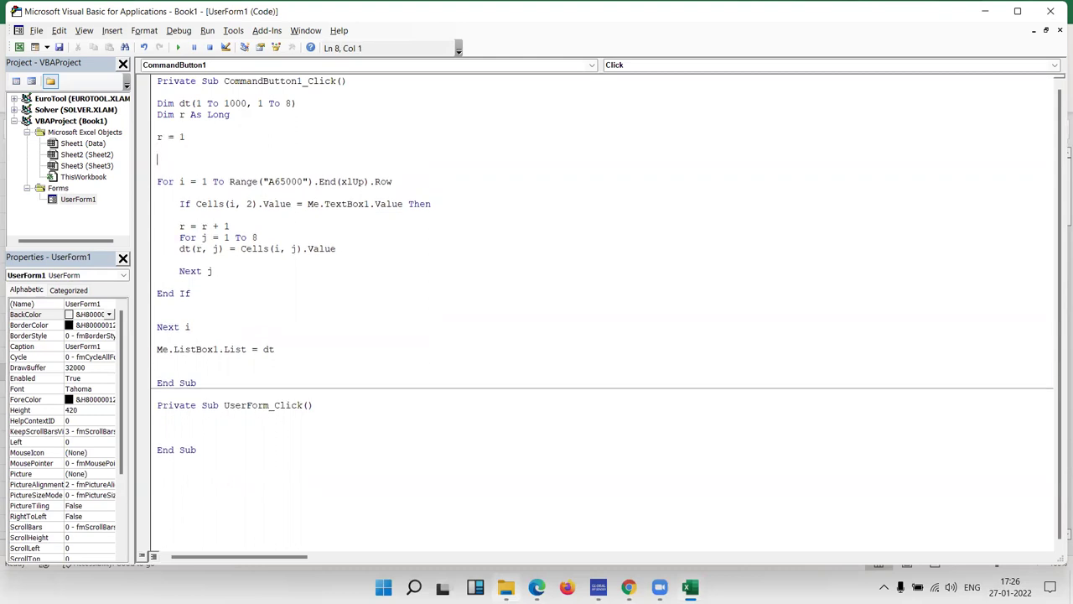
pyautogui.write('for ')
pyautogui.write('k= 1 ')
pyautogui.write('to 8')
pyautogui.press('Return')
pyautogui.press('Return')
pyautogui.press('Return')
pyautogui.write('cell')
pyautogui.press('BackSpace')
pyautogui.press('BackSpace')
pyautogui.press('BackSpace')
pyautogui.press('BackSpace')
pyautogui.write('next k')
pyautogui.press('Up')
pyautogui.press('Up')
pyautogui.press('Return')
pyautogui.press('Up')
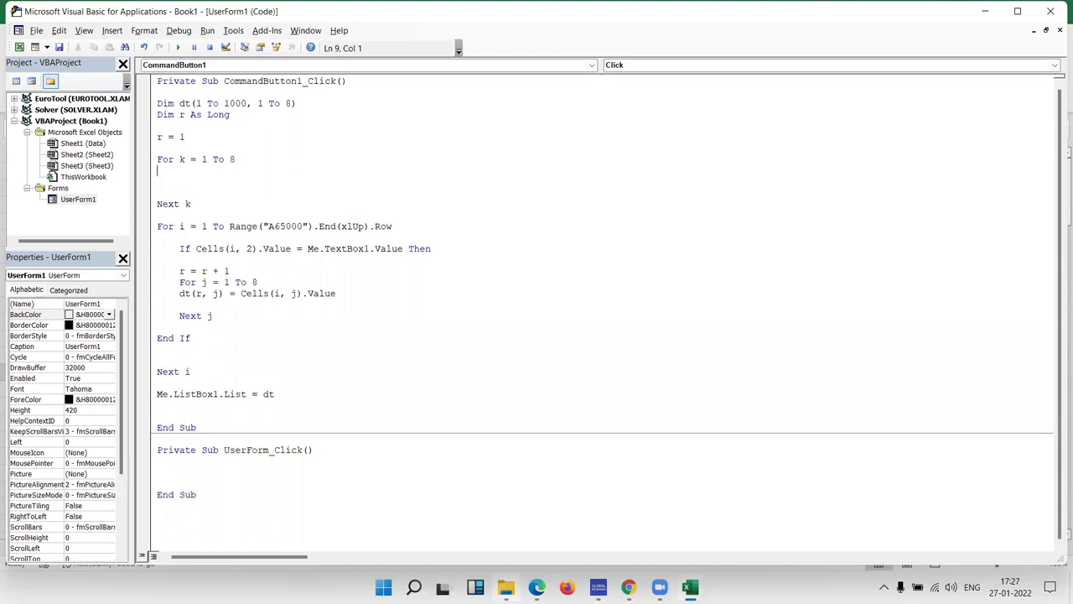
pyautogui.write('dt')
pyautogui.write('(r')
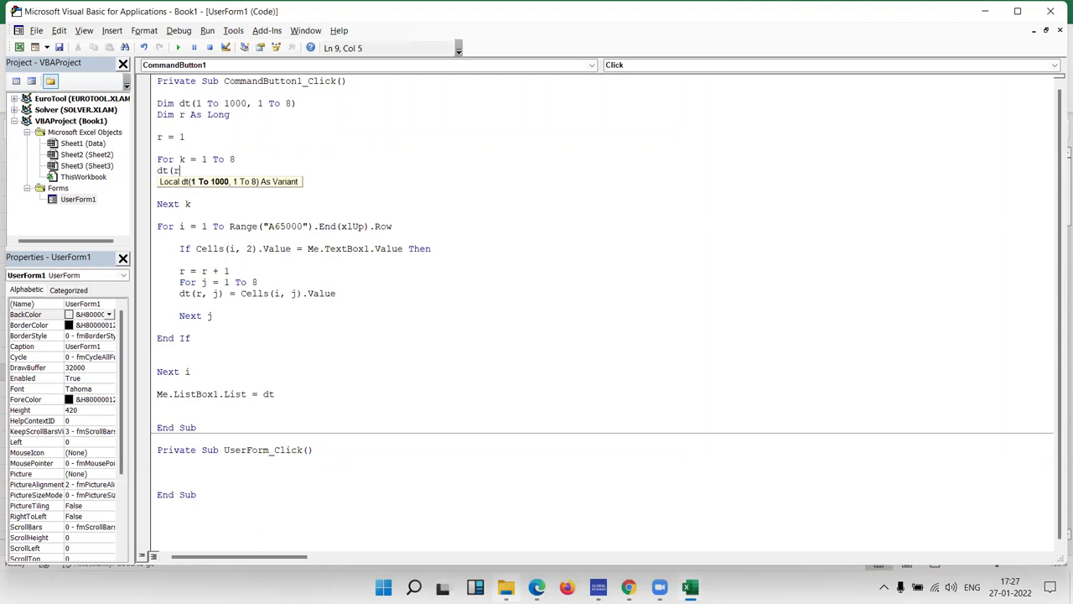
pyautogui.write(',k')
pyautogui.write(')=cells')
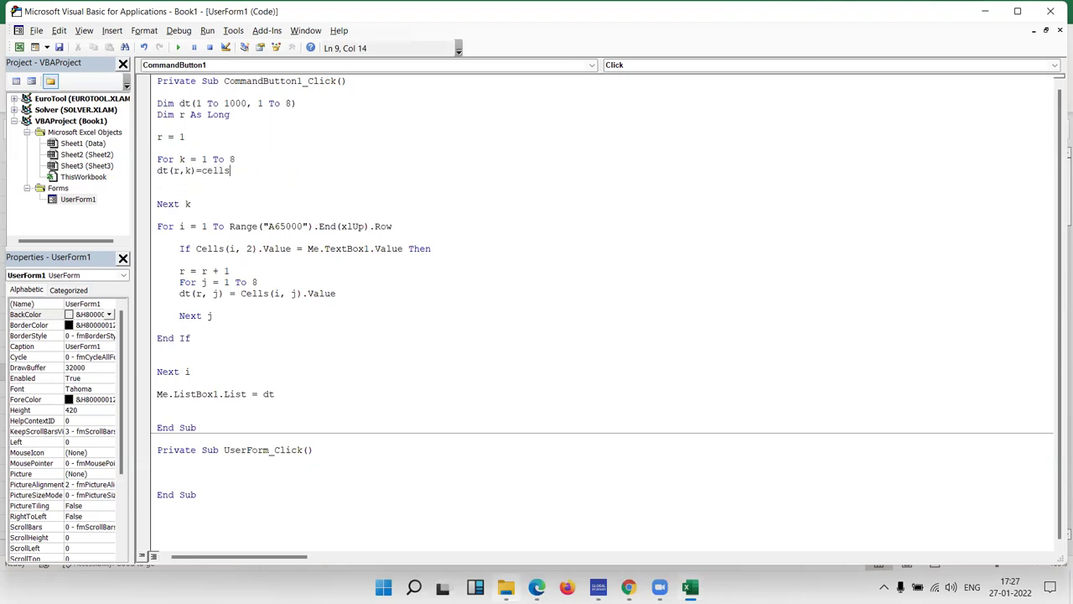
pyautogui.write('(1,k')
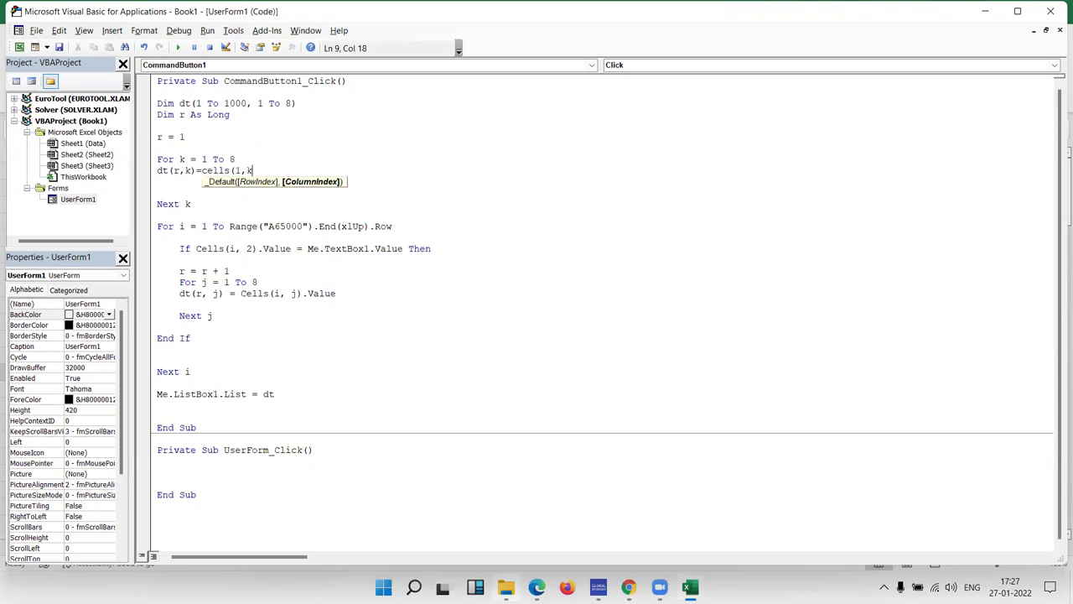
pyautogui.write(').value')
pyautogui.press('Return')
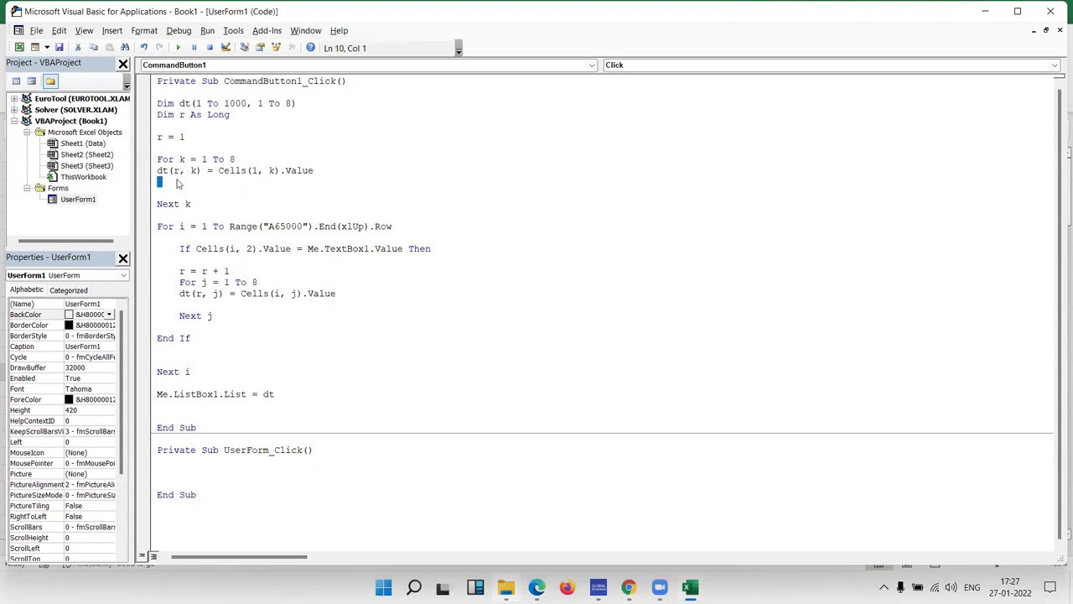
pyautogui.press('Delete')
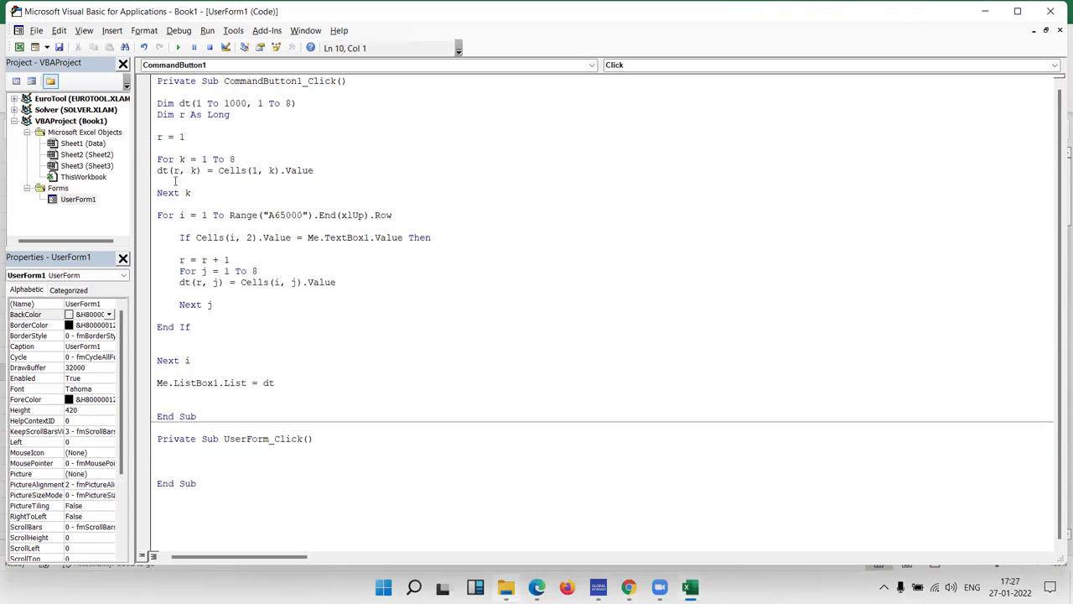
pyautogui.press('Delete')
pyautogui.press('Down')
pyautogui.press('Return')
# Test a Puja search on the running form, then close it and select ListBox1's ColumnWidths.
pyautogui.click(178, 48)
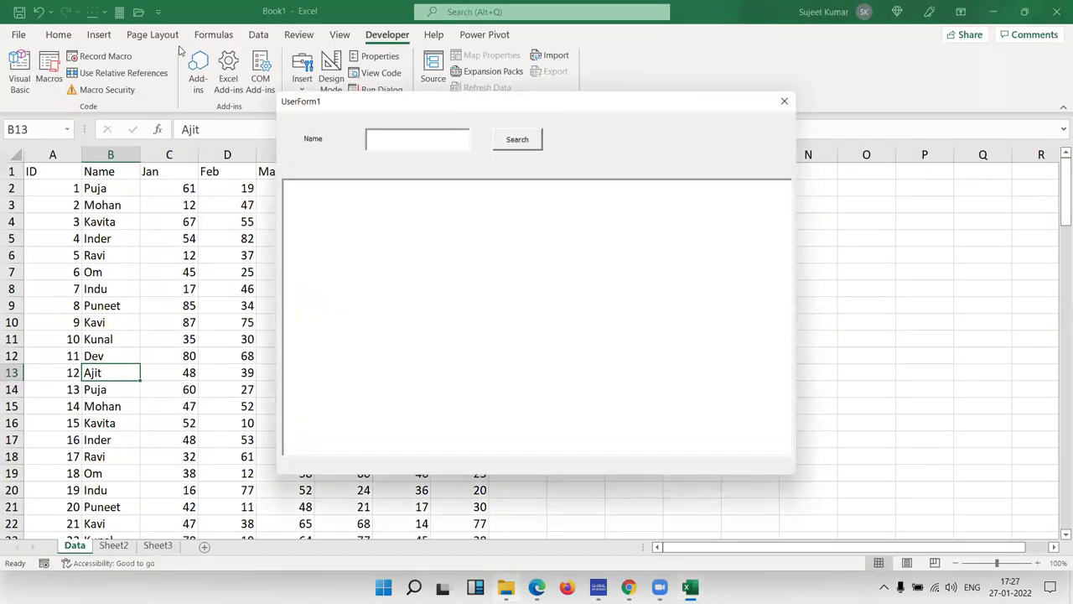
pyautogui.click(436, 138)
pyautogui.write('Puja')
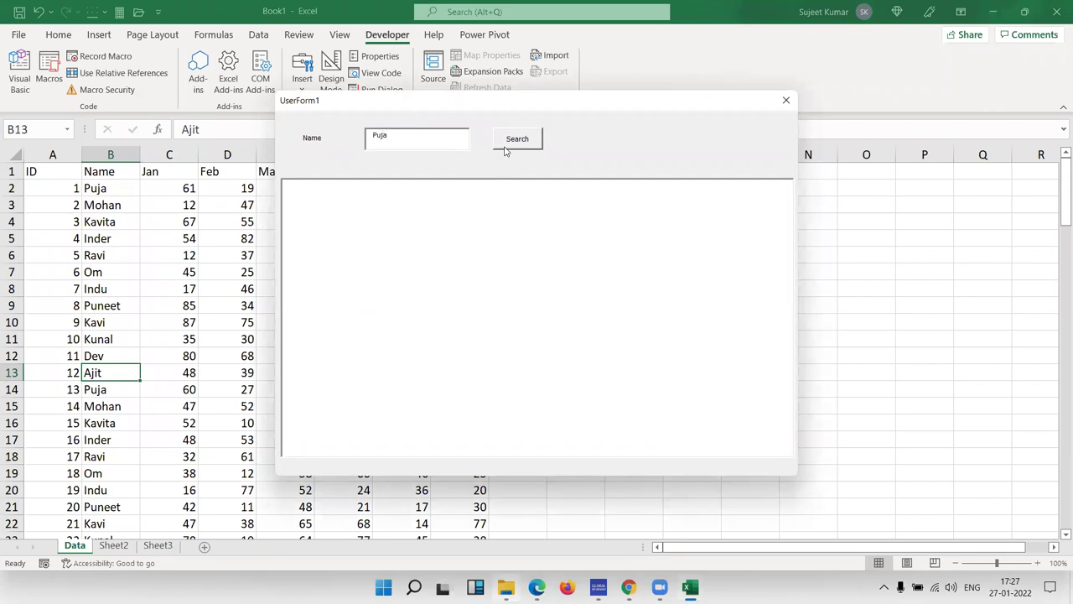
pyautogui.click(505, 145)
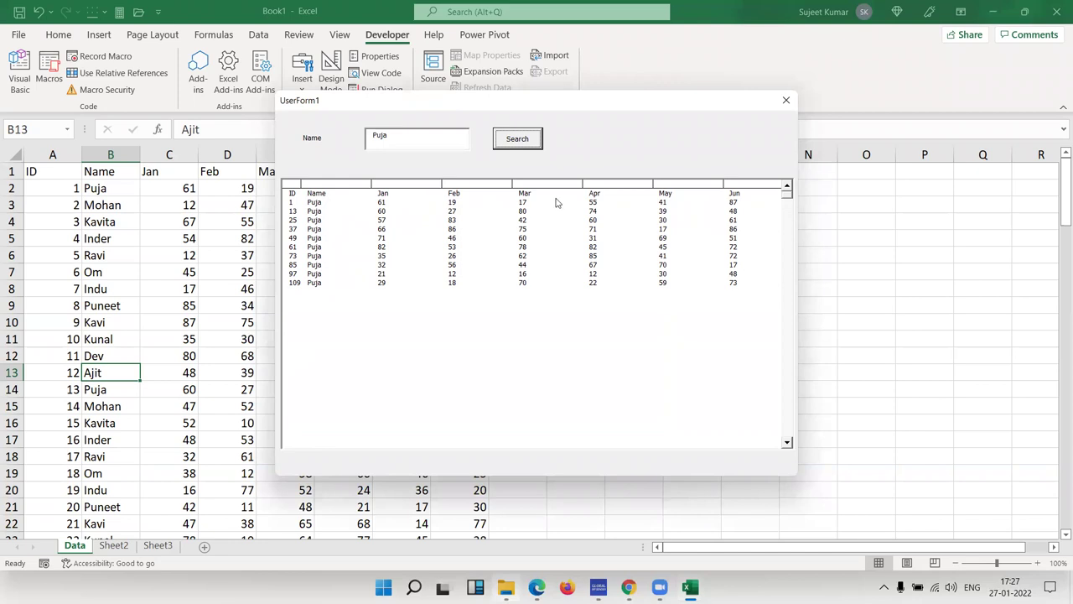
pyautogui.click(785, 99)
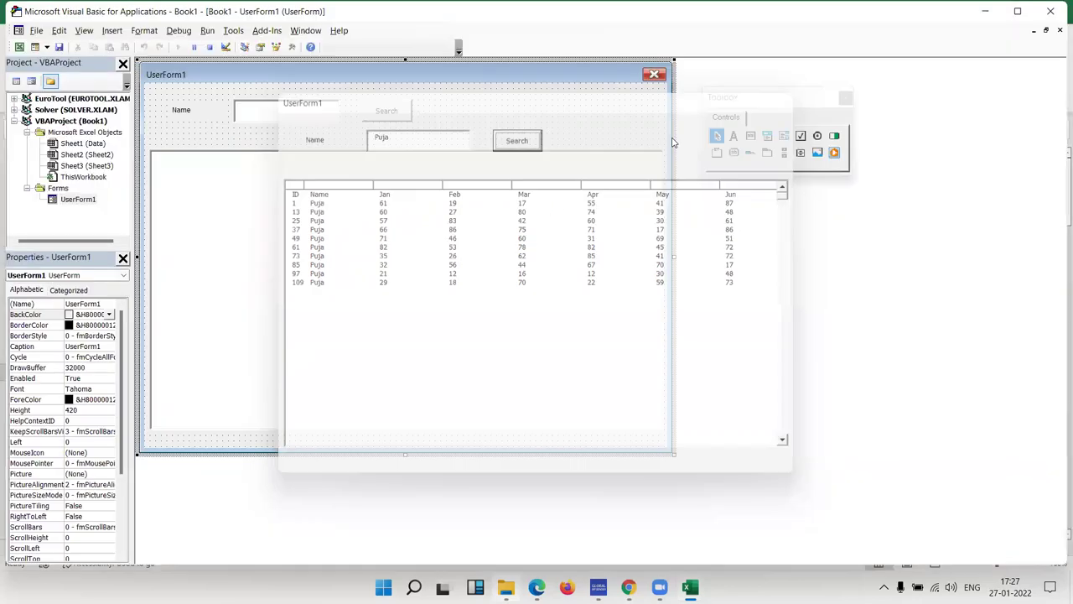
pyautogui.click(280, 244)
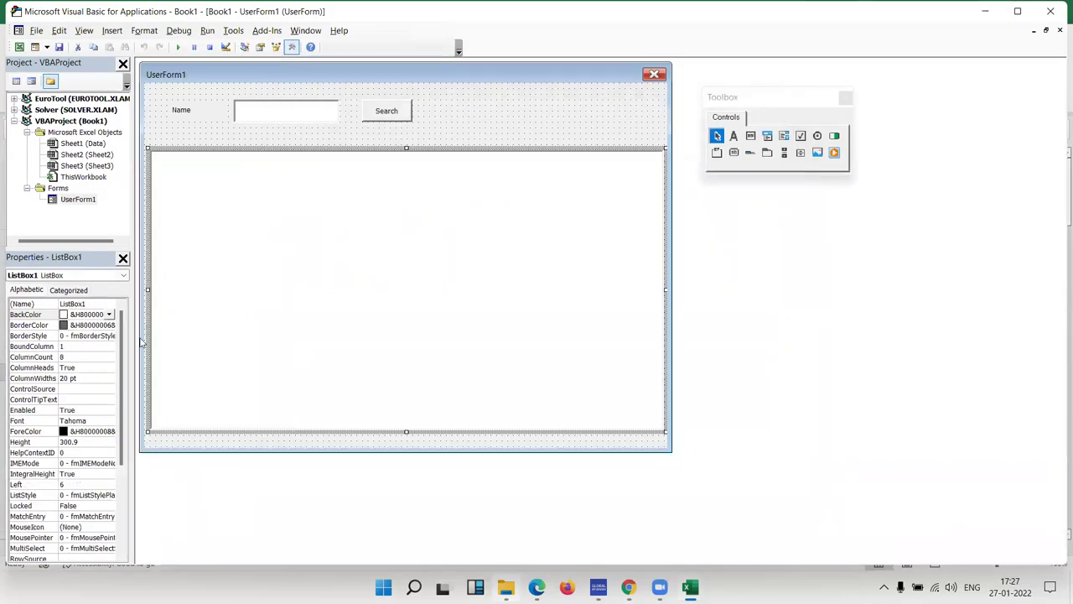
pyautogui.click(66, 378)
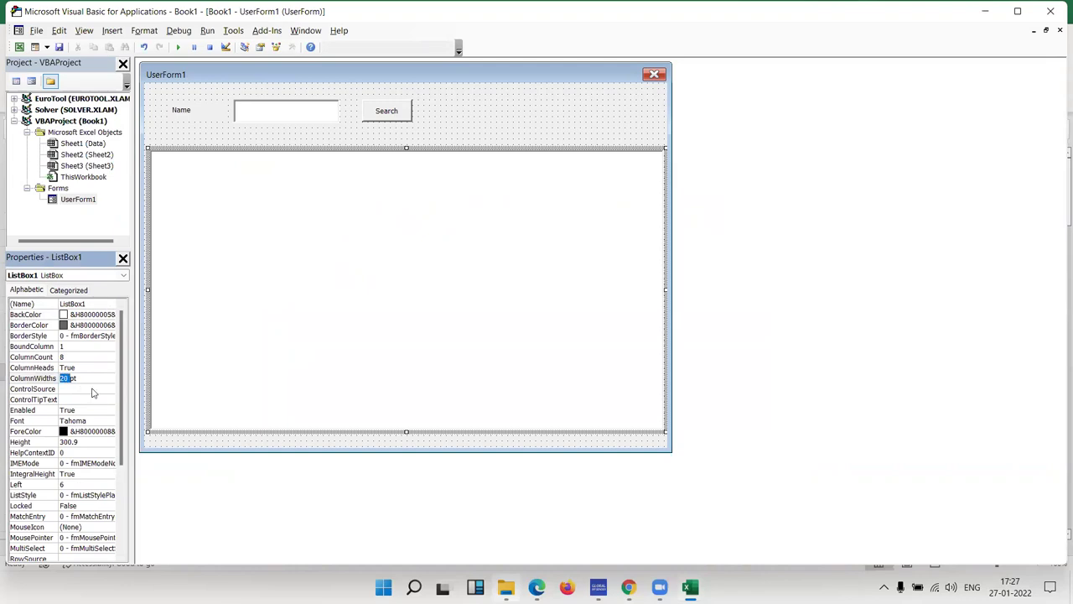
# Change ListBox1's ColumnWidths to 10 pt and dismiss the Macros dialog.
pyautogui.write('1')
pyautogui.press('Return')
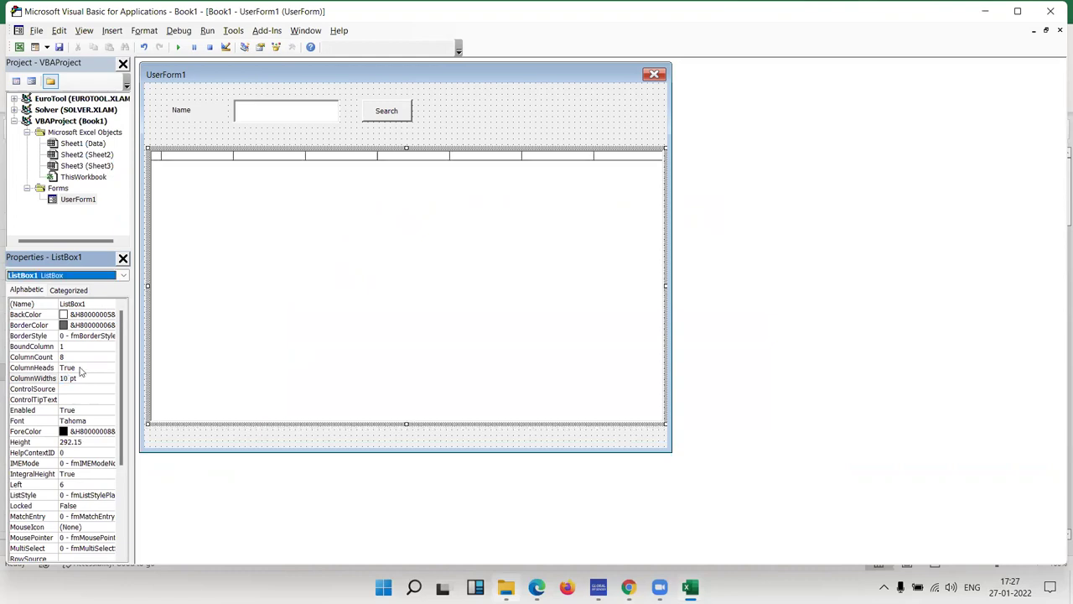
pyautogui.click(178, 48)
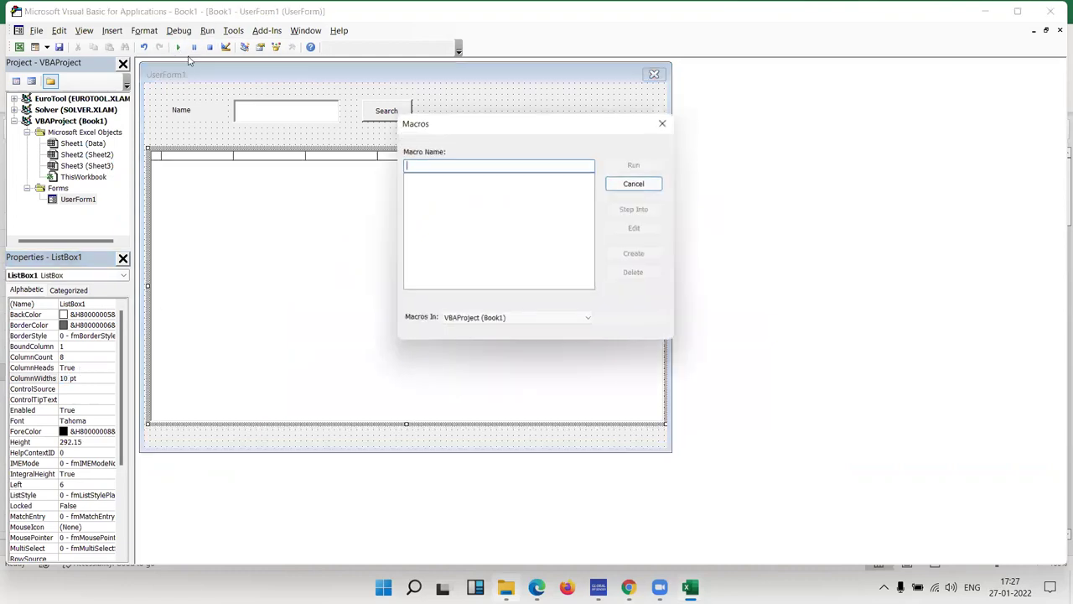
pyautogui.click(664, 121)
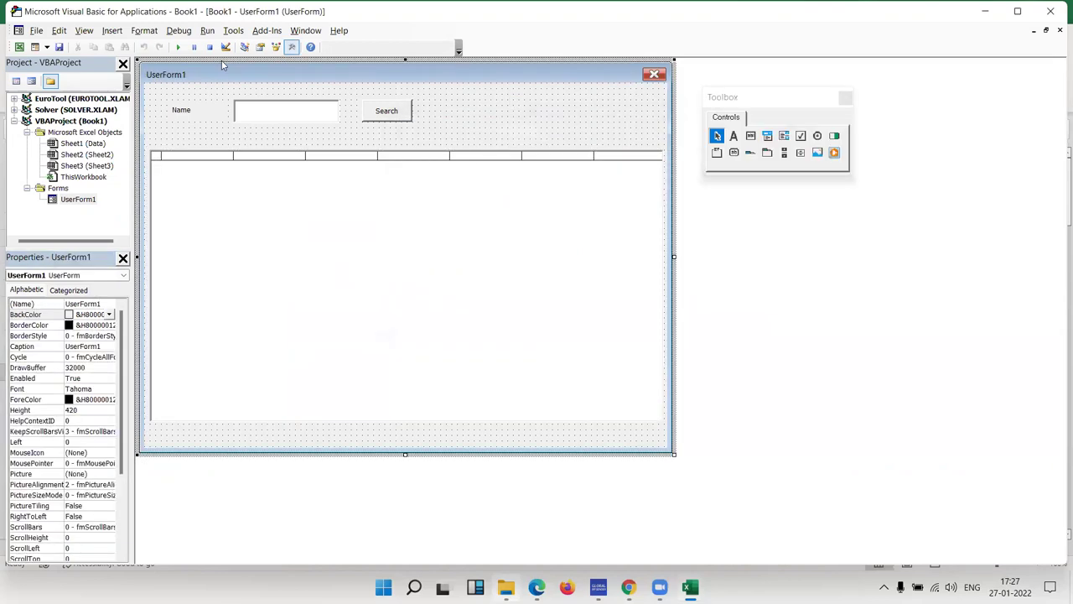
# Rerun the form, search for Puja, click the header row, then close the form.
pyautogui.click(178, 47)
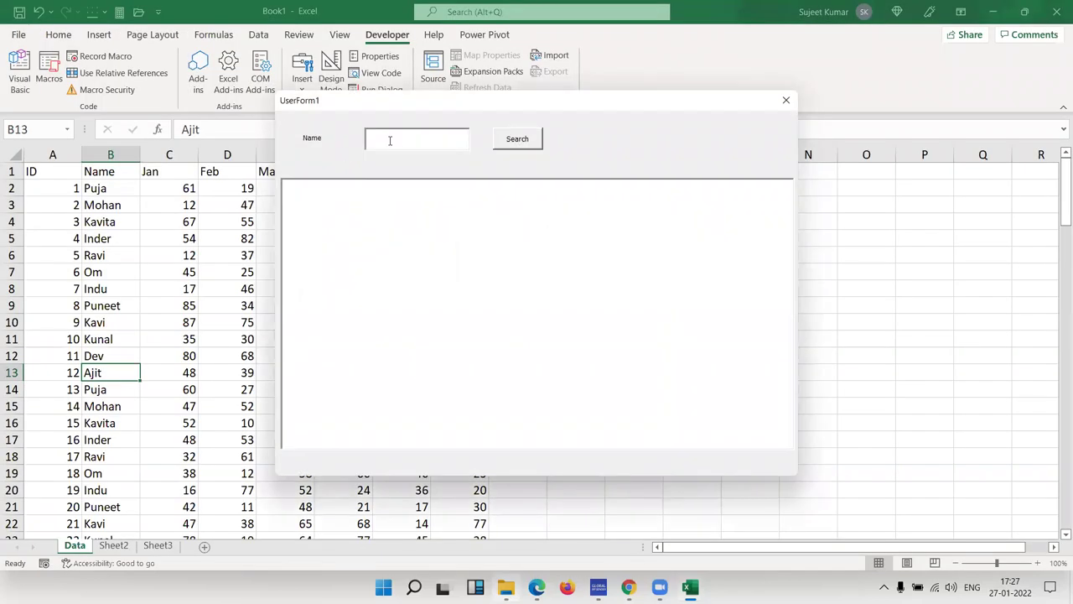
pyautogui.write('p')
pyautogui.click(519, 139)
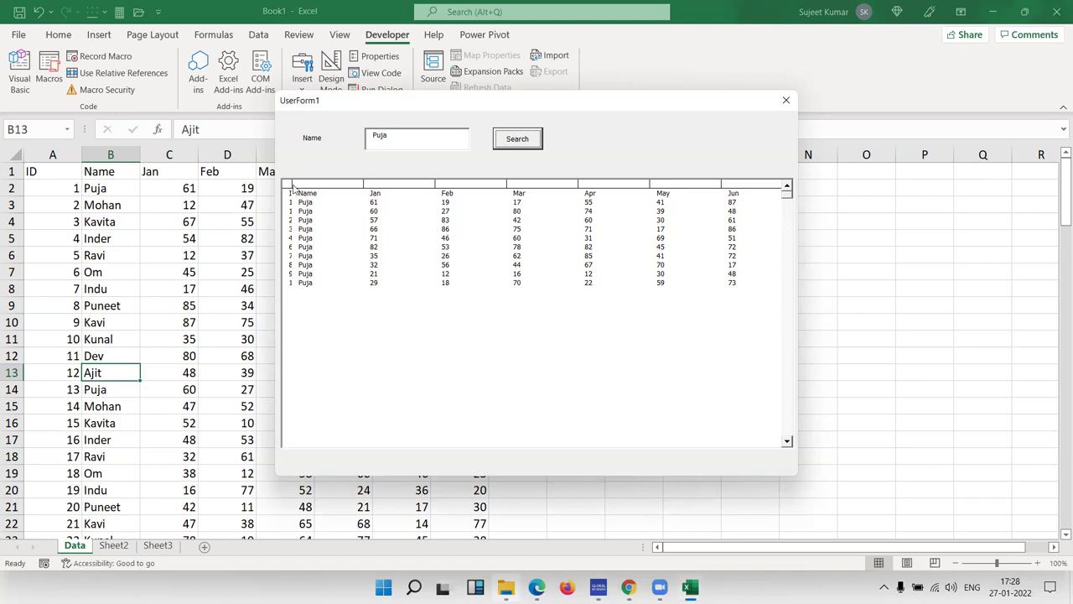
pyautogui.click(300, 195)
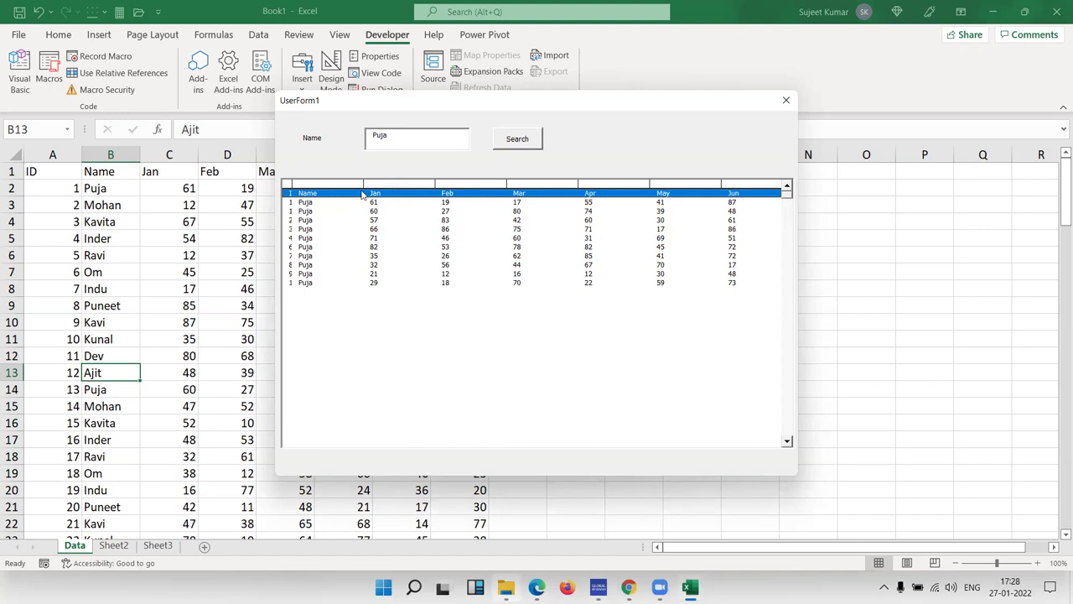
pyautogui.click(785, 99)
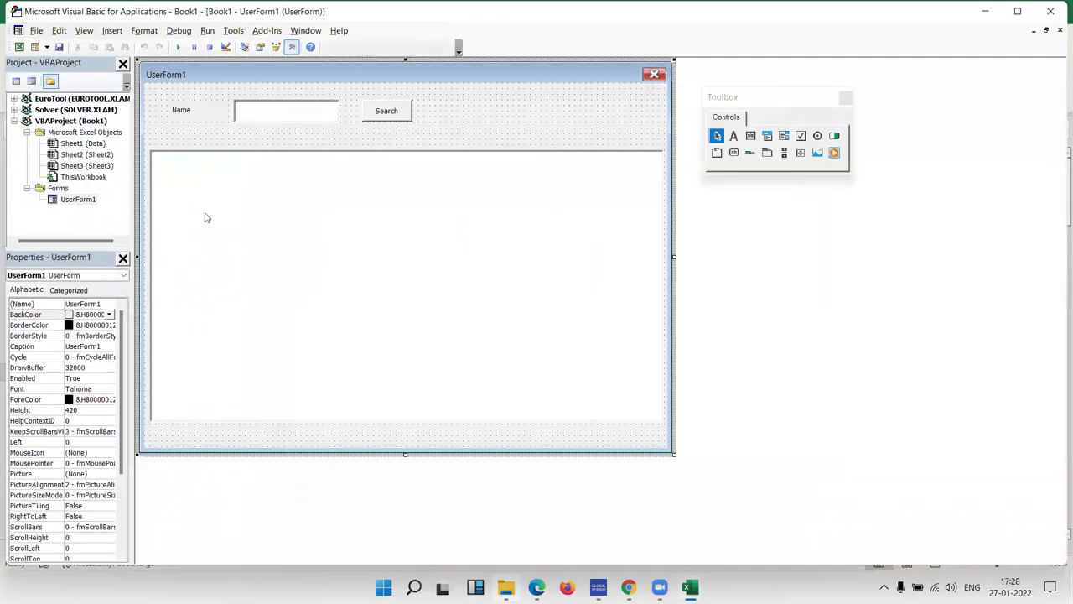
# Select ListBox1 and turn its ColumnHeads setting off.
pyautogui.click(205, 217)
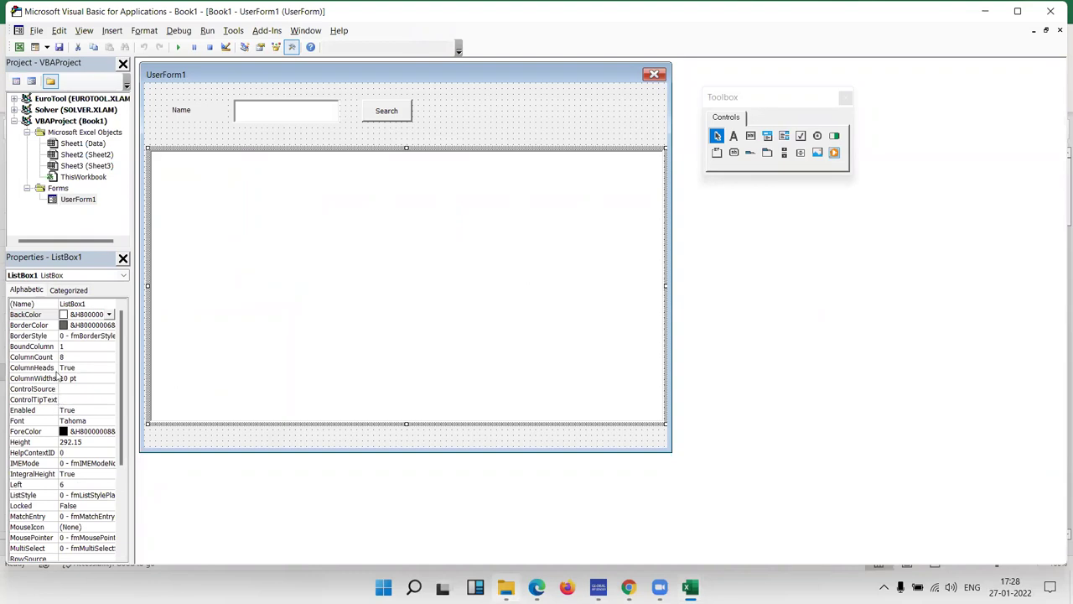
pyautogui.click(65, 368)
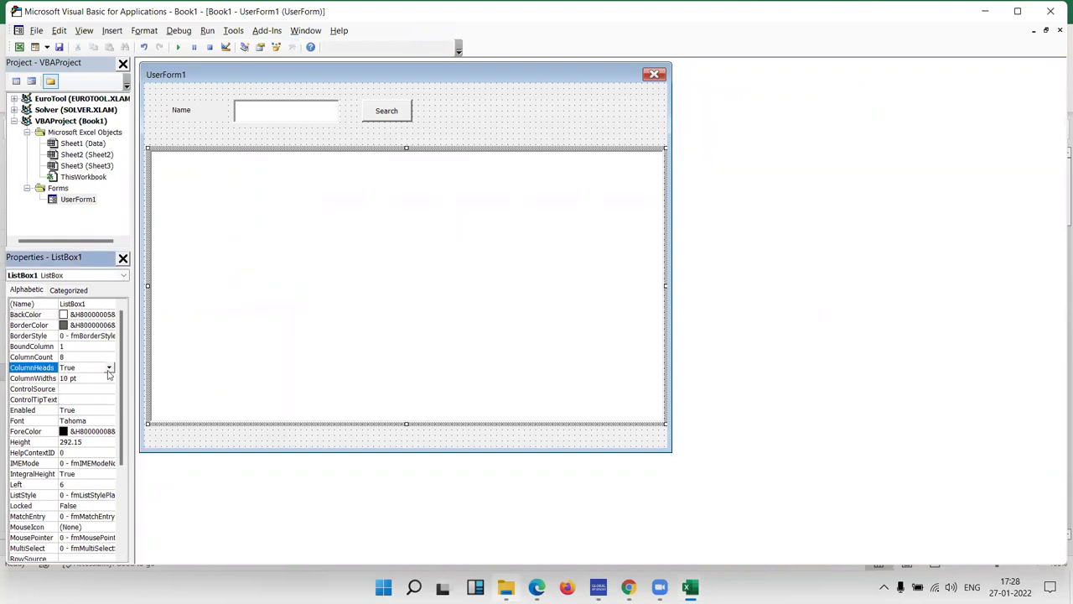
pyautogui.click(108, 369)
pyautogui.click(101, 388)
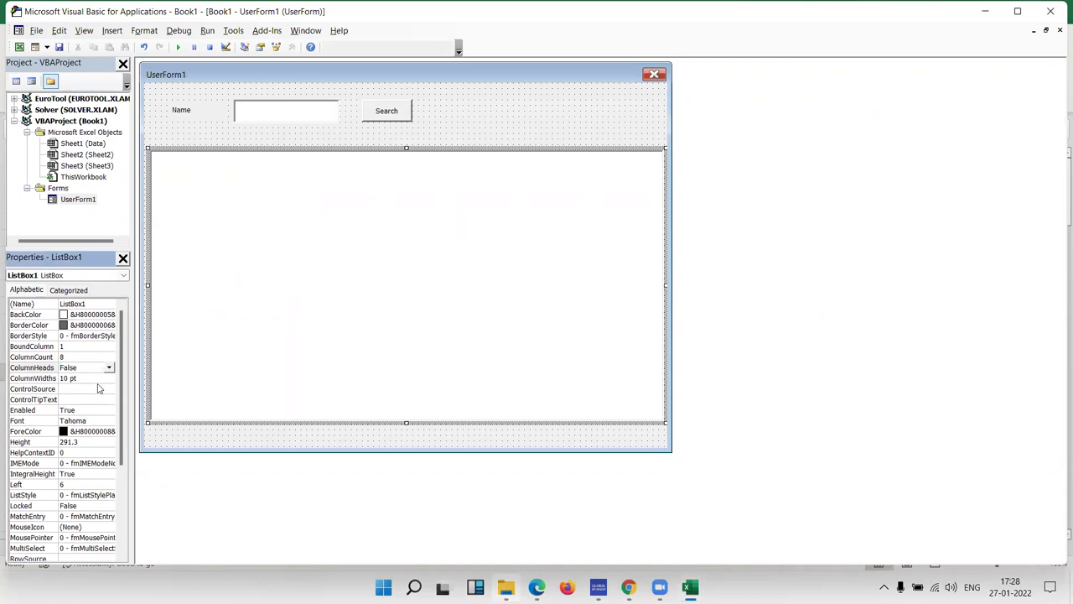
# Browse ListBox1's properties, scrolling further down the Properties list.
pyautogui.click(39, 378)
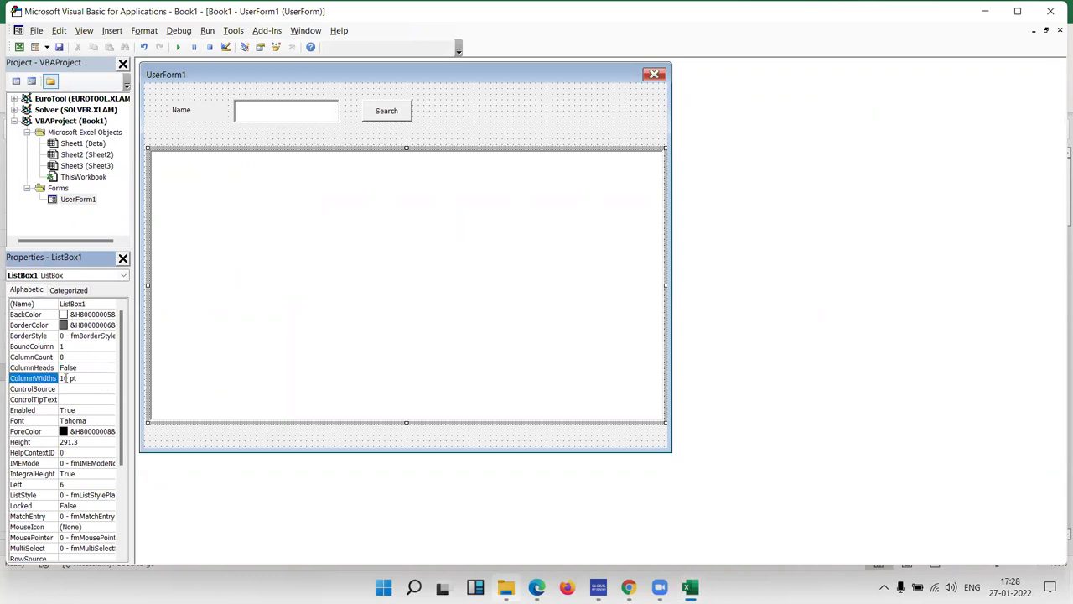
pyautogui.click(190, 312)
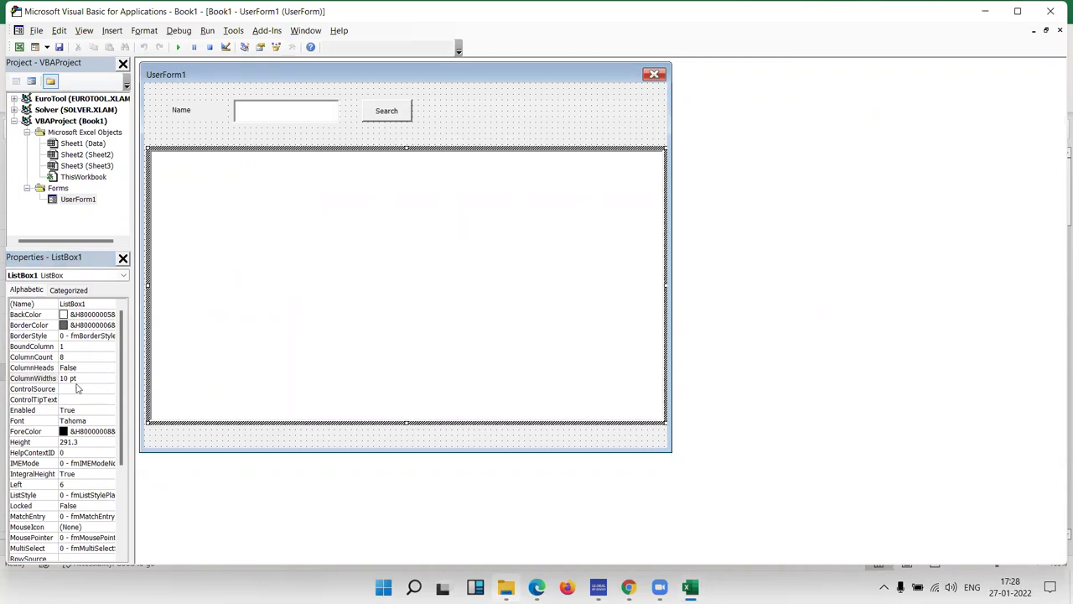
pyautogui.click(51, 391)
pyautogui.click(55, 399)
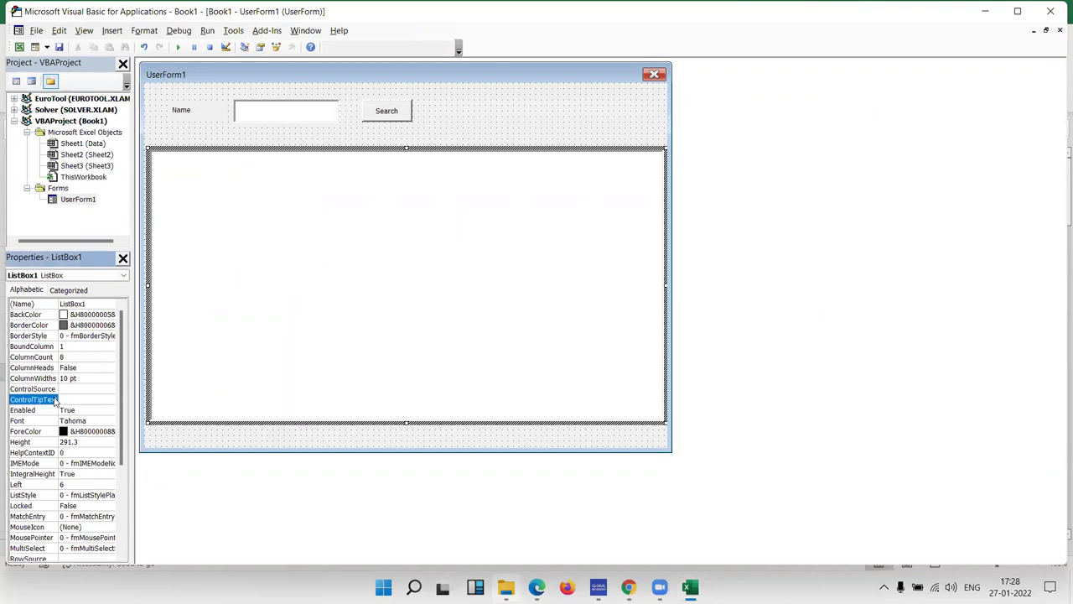
pyautogui.click(52, 410)
pyautogui.click(50, 420)
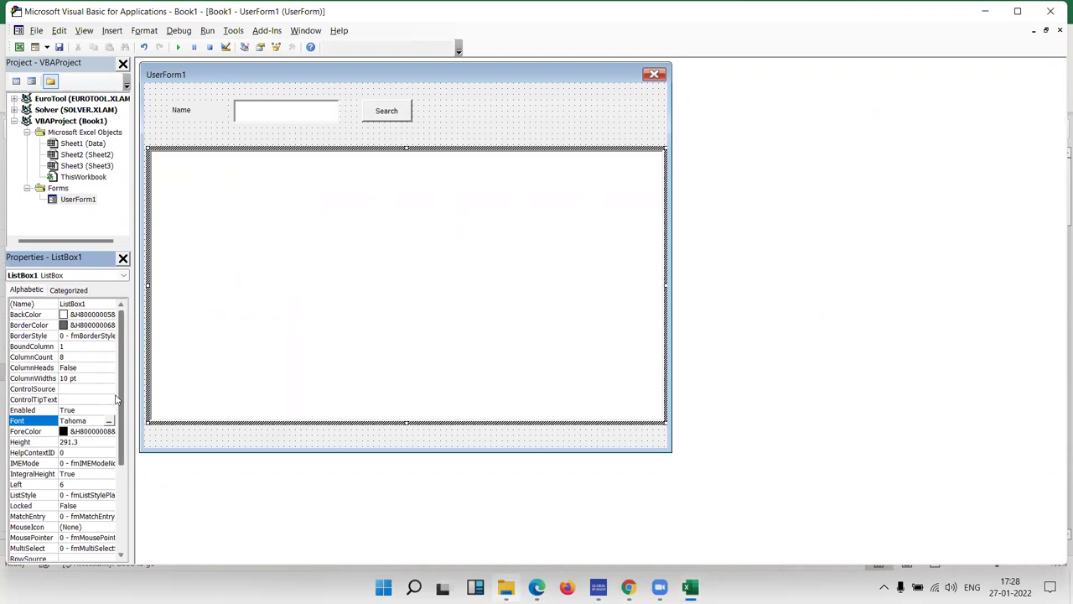
pyautogui.moveTo(118, 400); pyautogui.dragTo(103, 459)
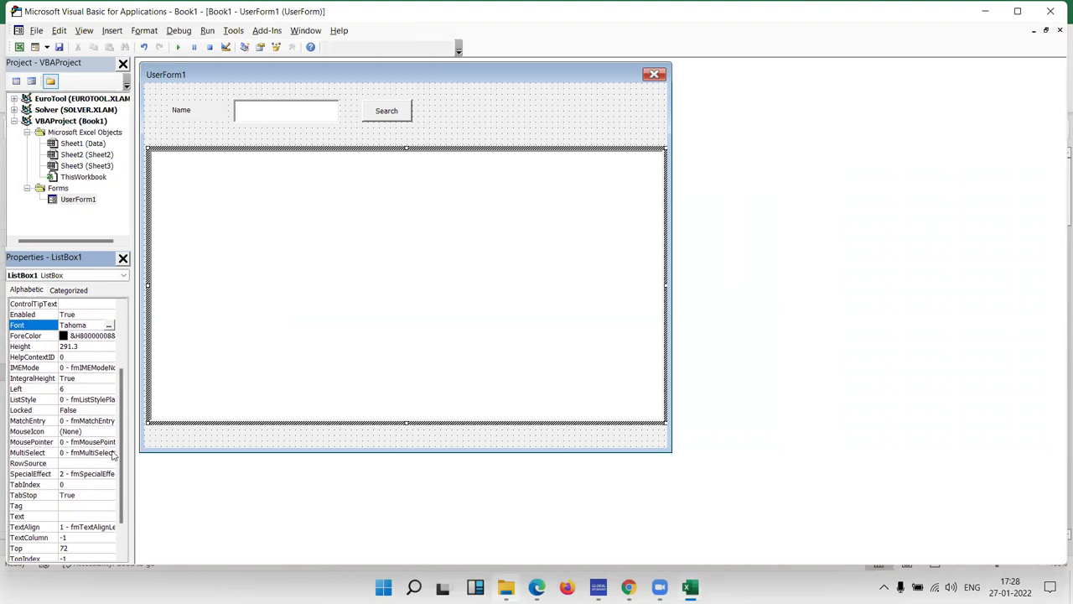
pyautogui.moveTo(119, 451); pyautogui.dragTo(114, 486)
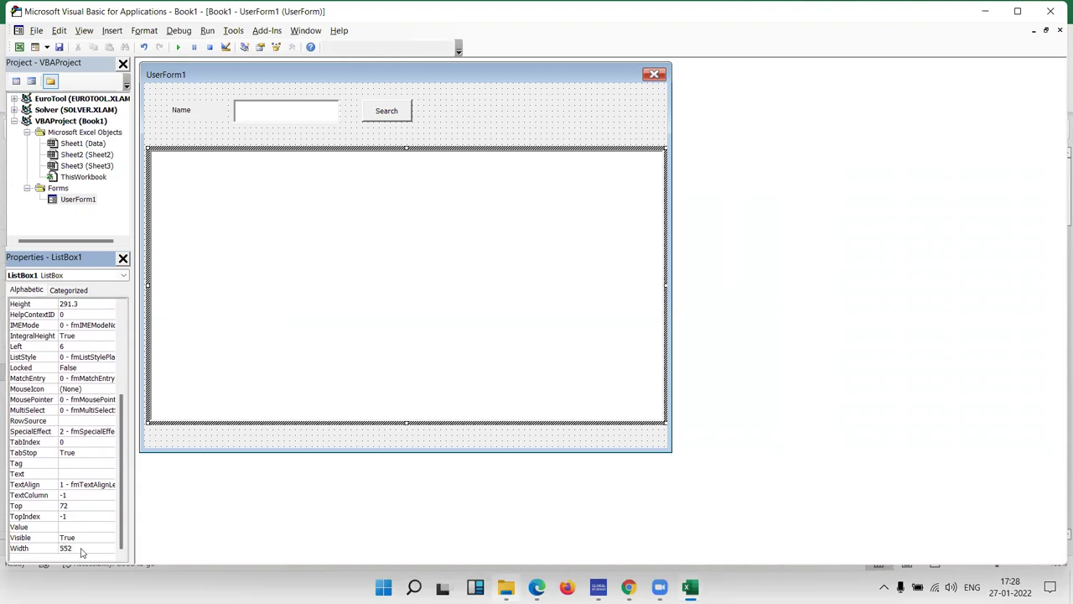
# Set ListBox1's SpecialEffect to 0 - fmSpecialEffectFlat.
pyautogui.click(74, 486)
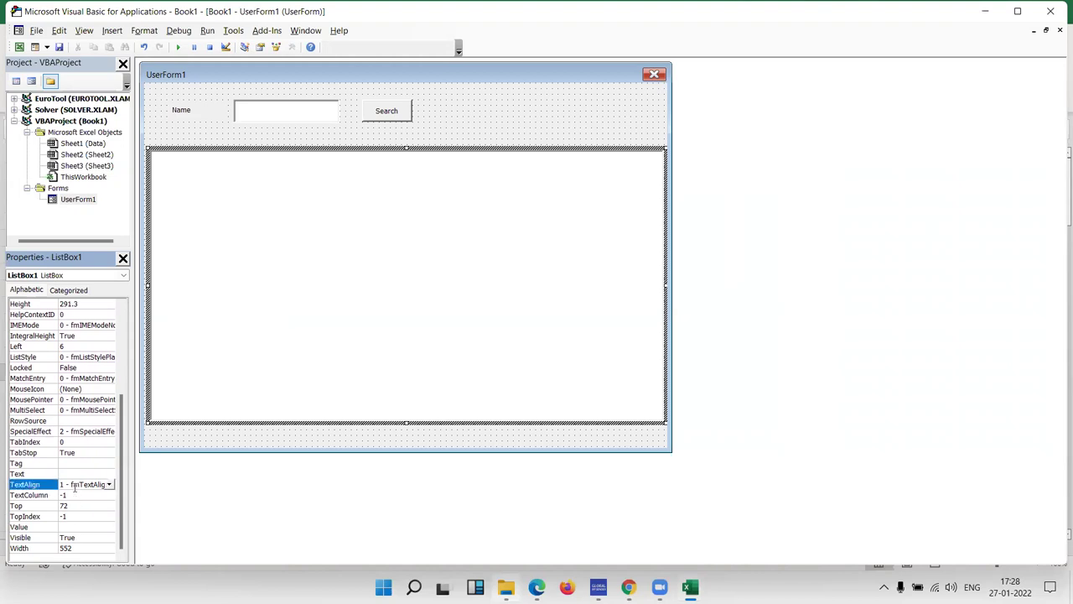
pyautogui.click(38, 463)
pyautogui.click(39, 474)
pyautogui.click(37, 463)
pyautogui.click(36, 453)
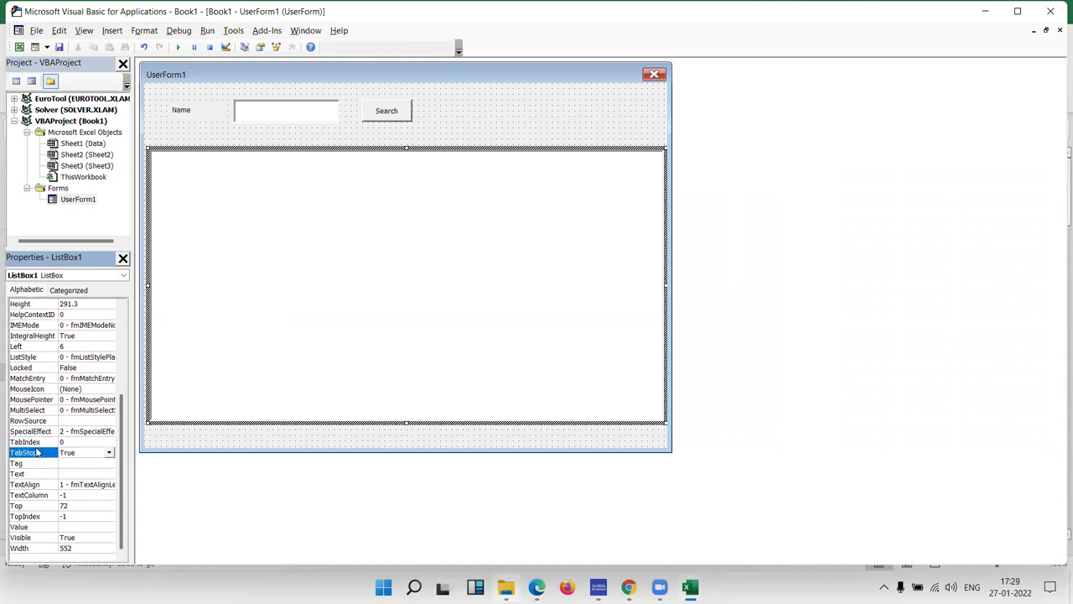
pyautogui.click(42, 433)
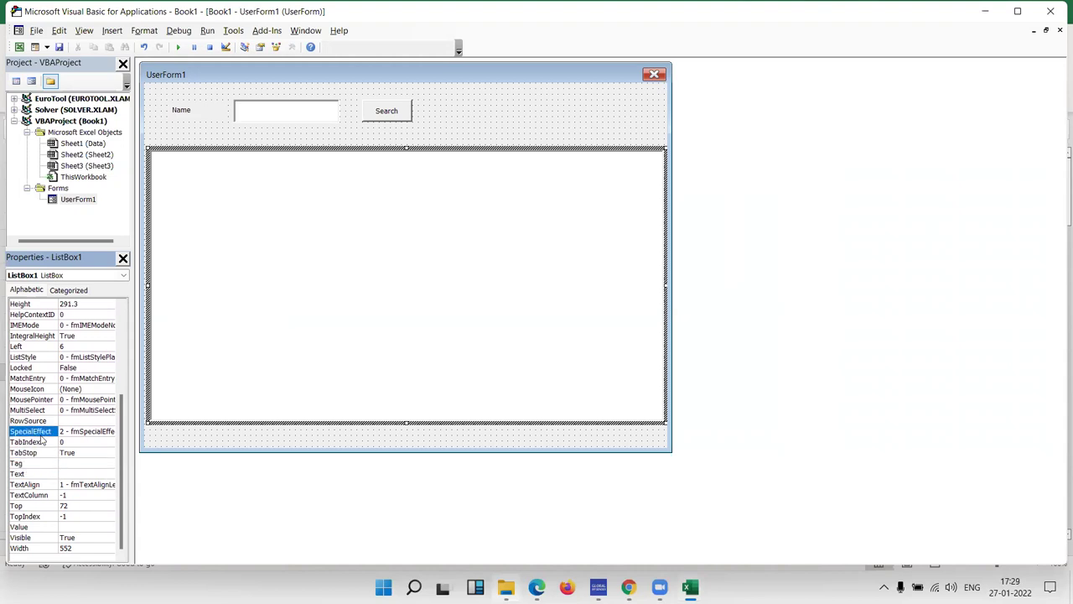
pyautogui.click(108, 432)
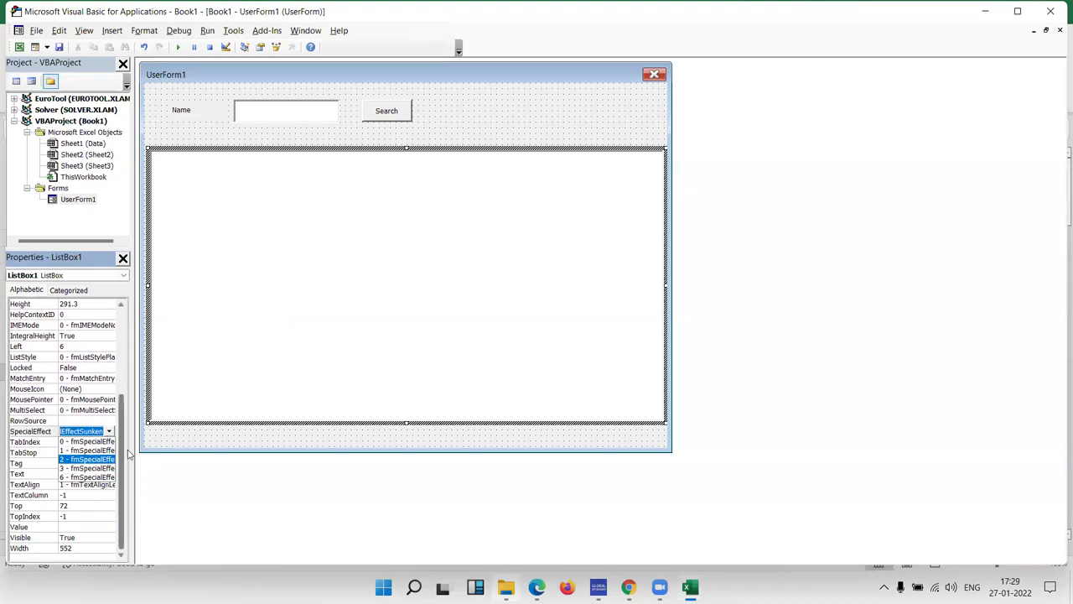
pyautogui.click(177, 460)
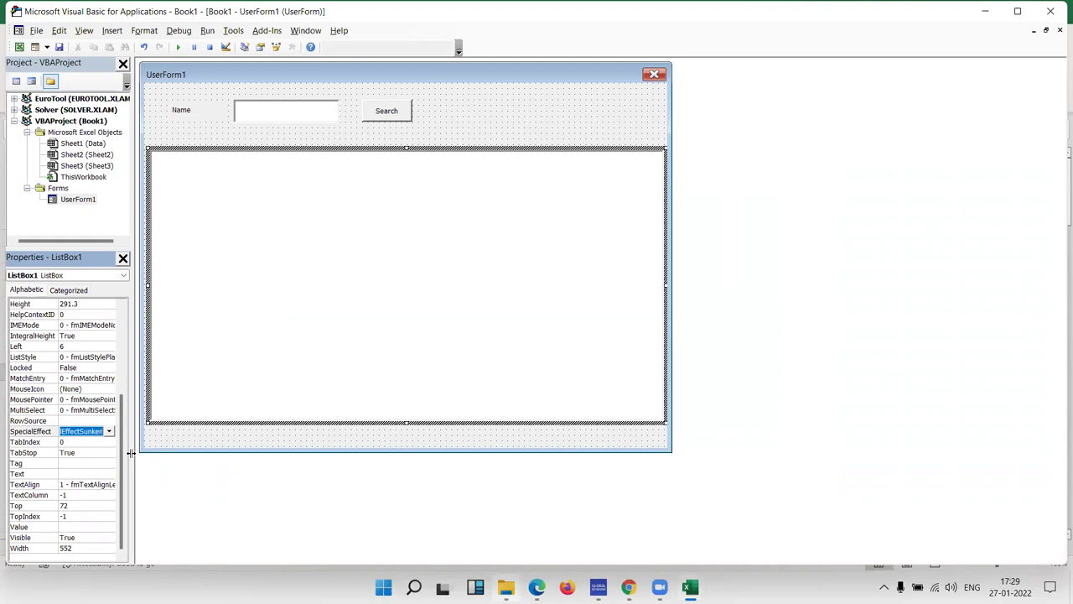
pyautogui.moveTo(131, 453); pyautogui.dragTo(211, 453)
pyautogui.click(188, 432)
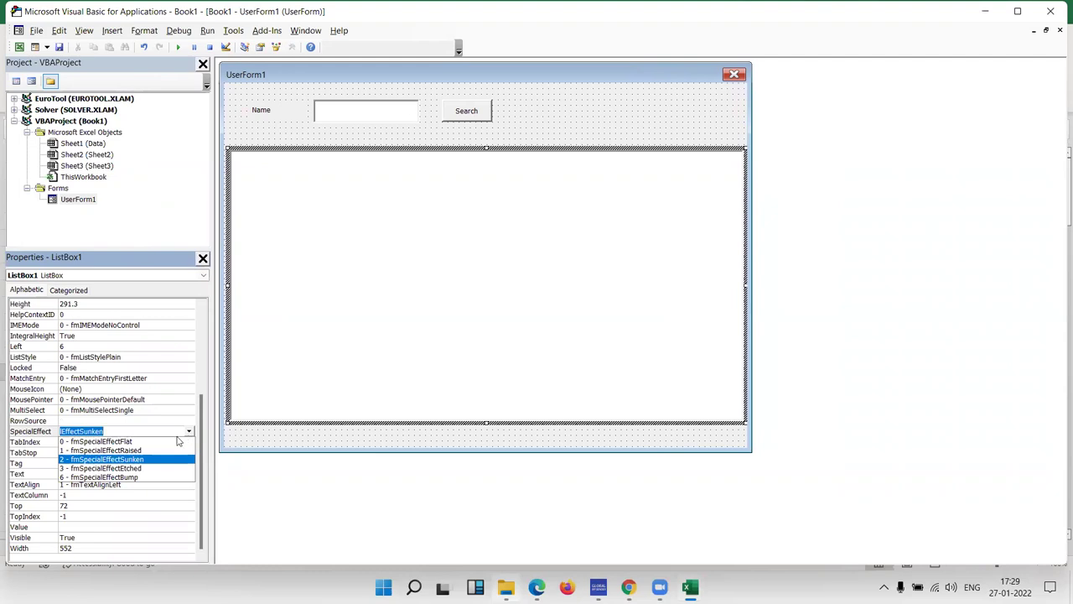
pyautogui.click(161, 441)
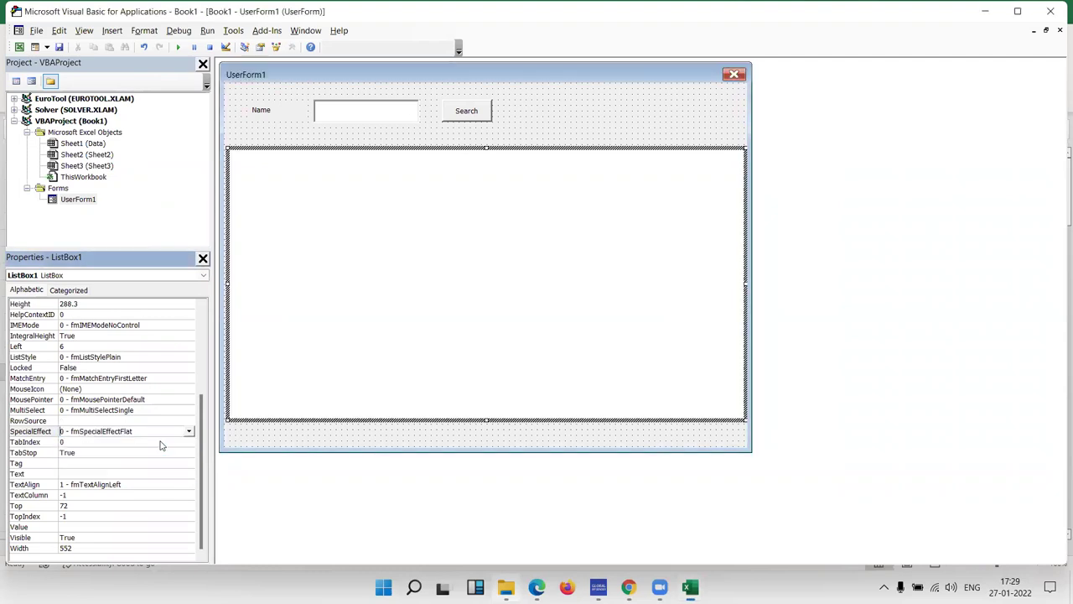
# Set ListBox1's BorderStyle to 1 - fmBorderStyleSingle, then dismiss the Macros dialog.
pyautogui.click(292, 206)
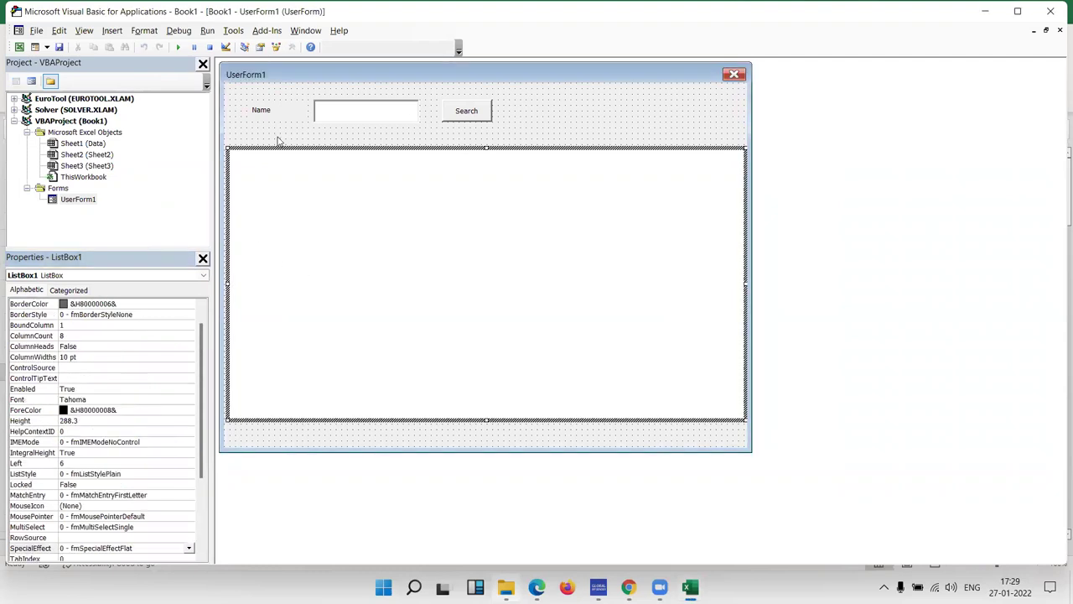
pyautogui.click(278, 139)
pyautogui.click(306, 166)
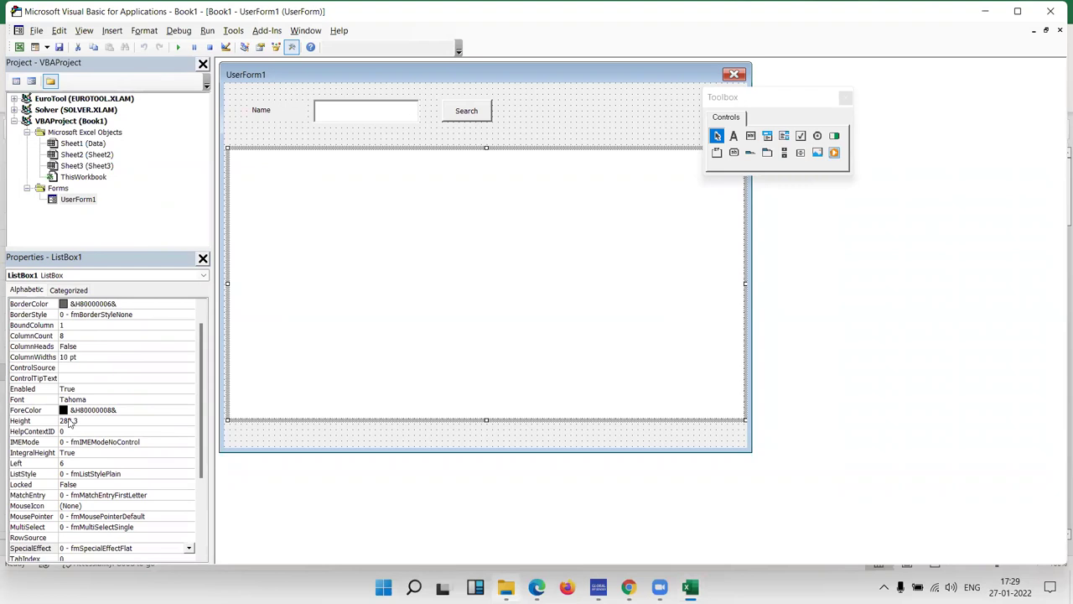
pyautogui.click(199, 423)
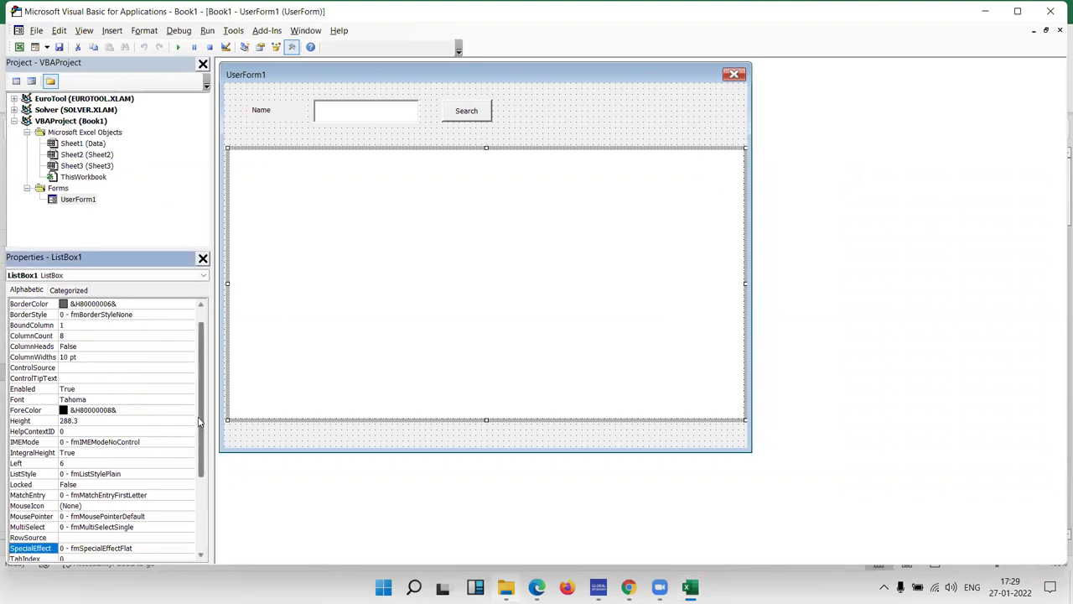
pyautogui.scroll(1, 198, 417)
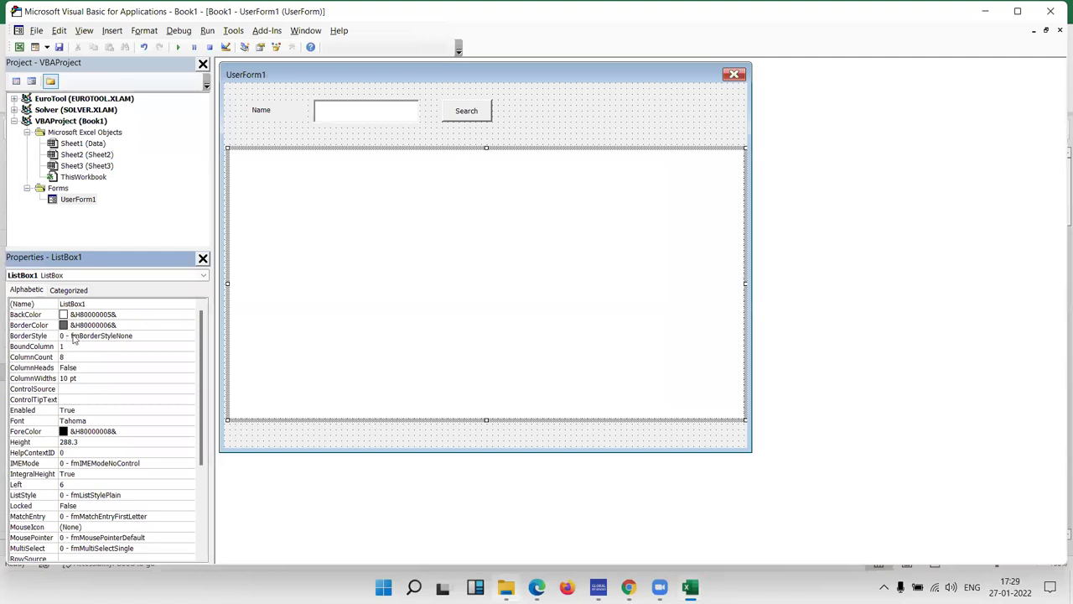
pyautogui.click(101, 335)
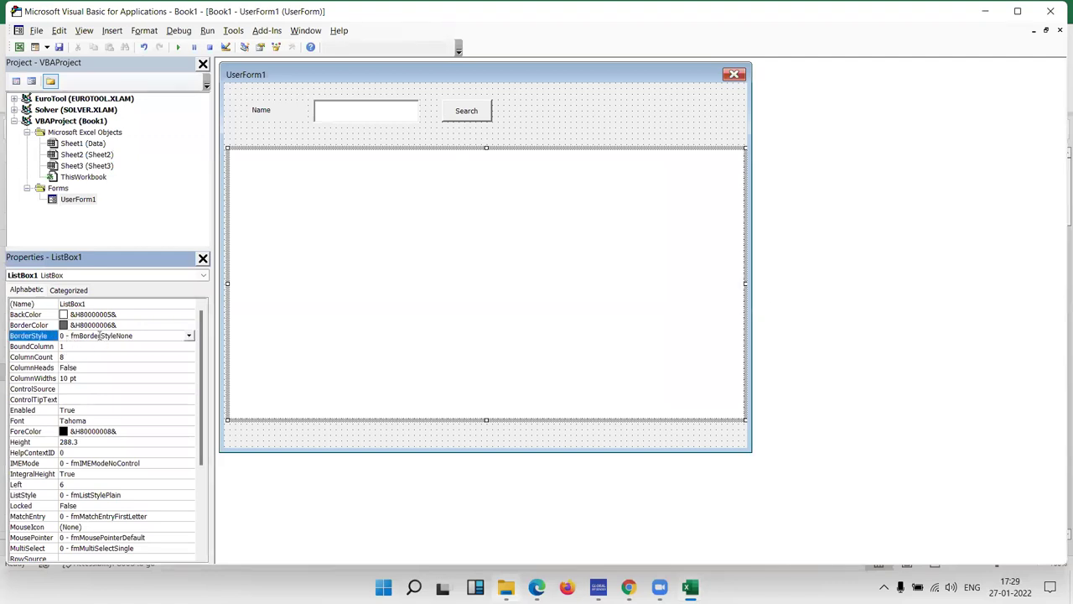
pyautogui.click(189, 335)
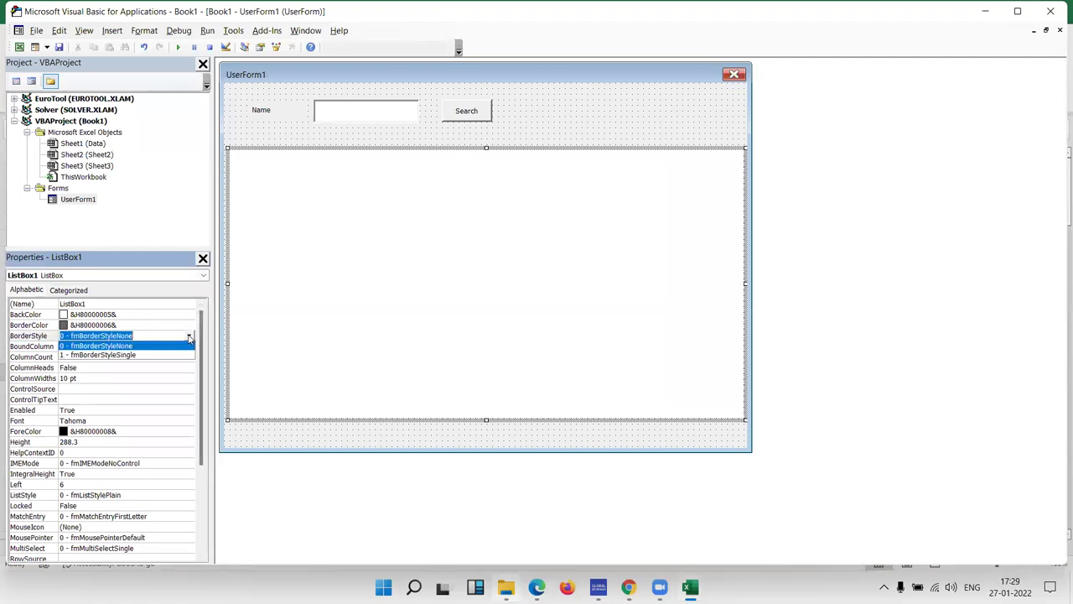
pyautogui.click(160, 355)
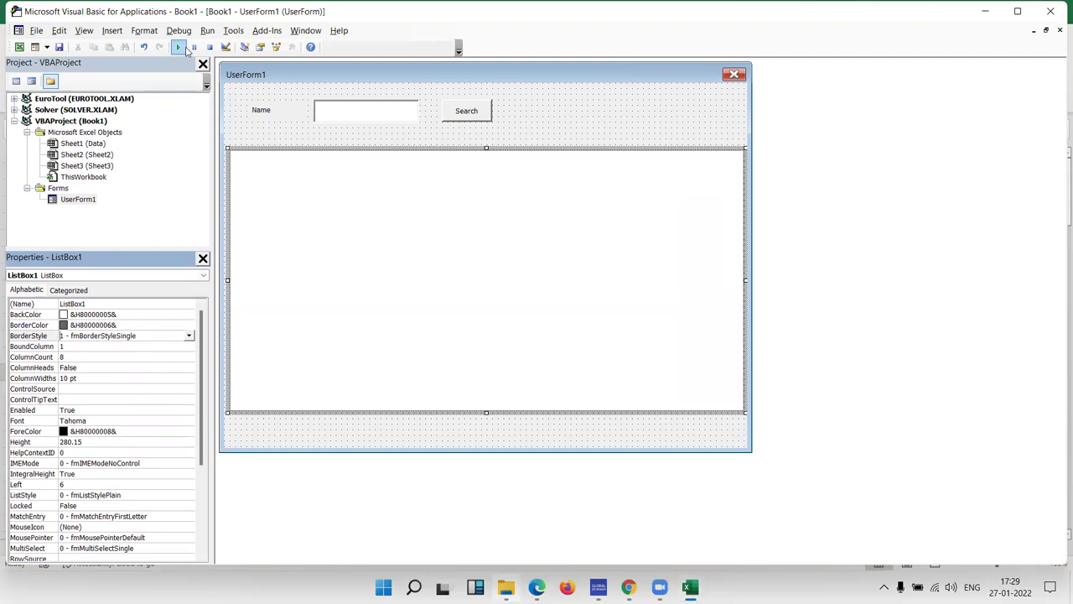
pyautogui.click(179, 49)
pyautogui.click(664, 123)
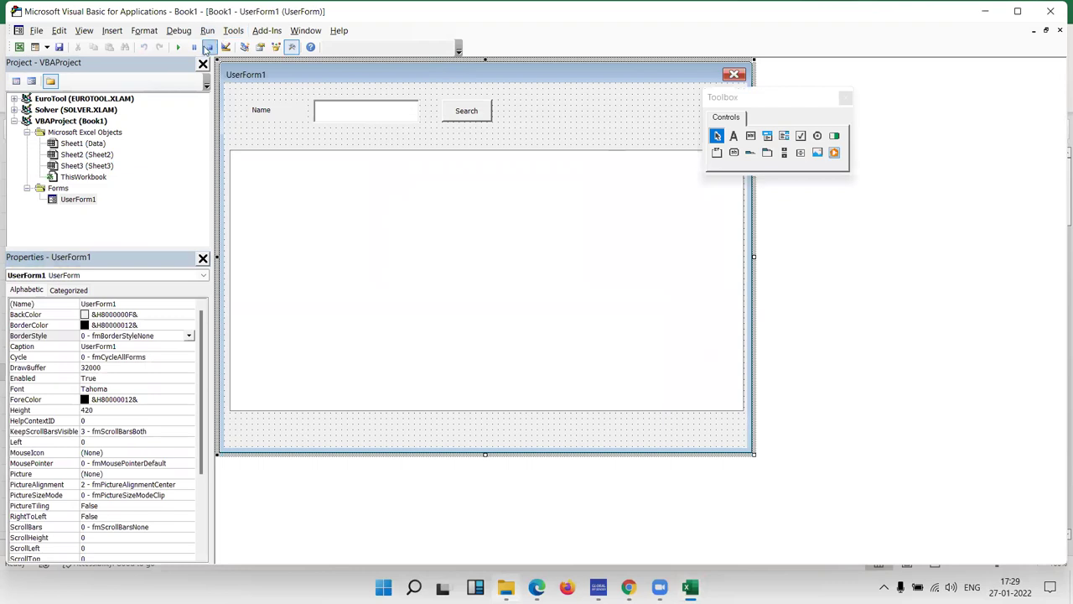
# Run the form, search for Puja, click through the result rows, then close it.
pyautogui.click(179, 48)
pyautogui.write('Puja')
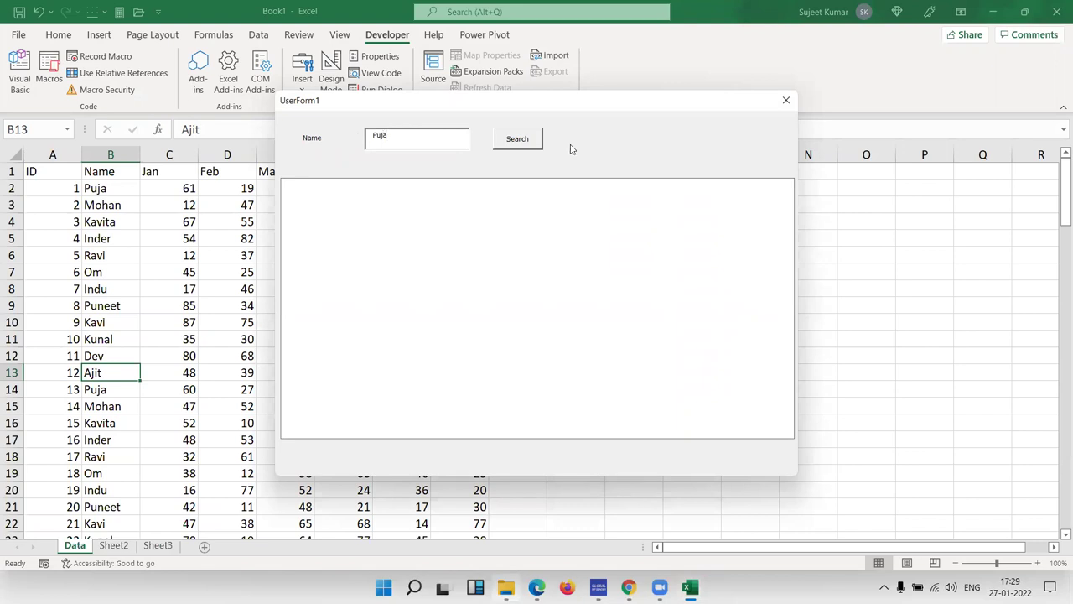
pyautogui.click(521, 141)
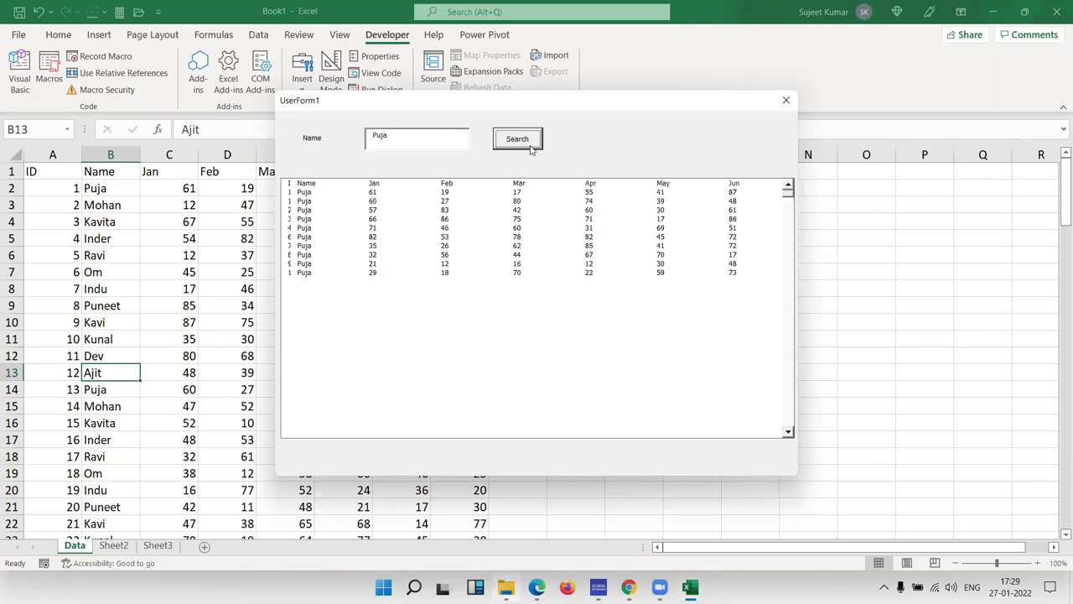
pyautogui.click(307, 202)
pyautogui.click(308, 194)
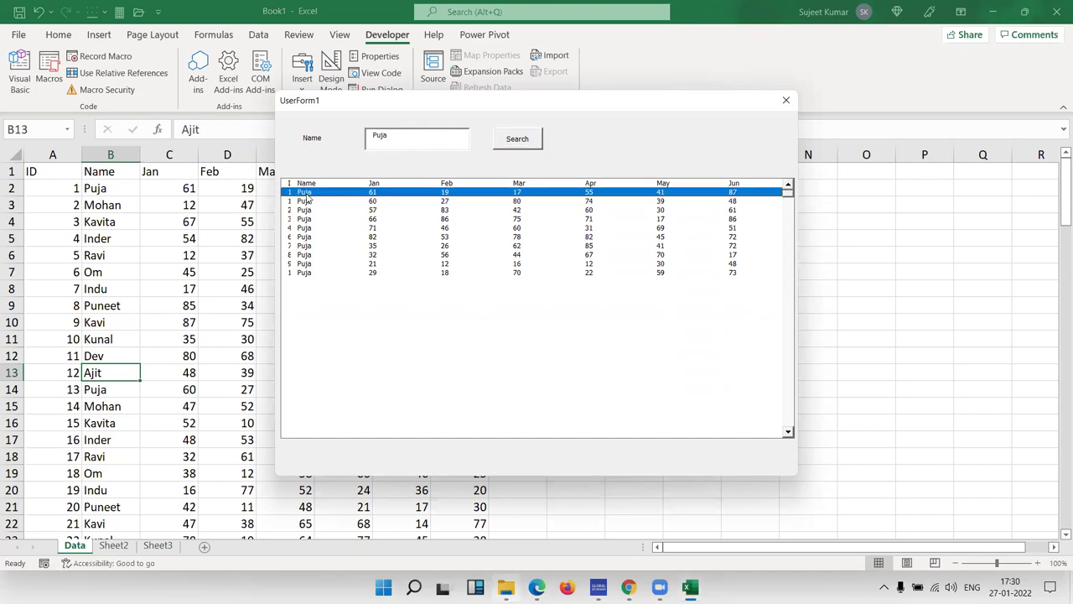
pyautogui.click(305, 210)
pyautogui.click(303, 228)
pyautogui.click(302, 246)
pyautogui.click(299, 264)
pyautogui.click(300, 273)
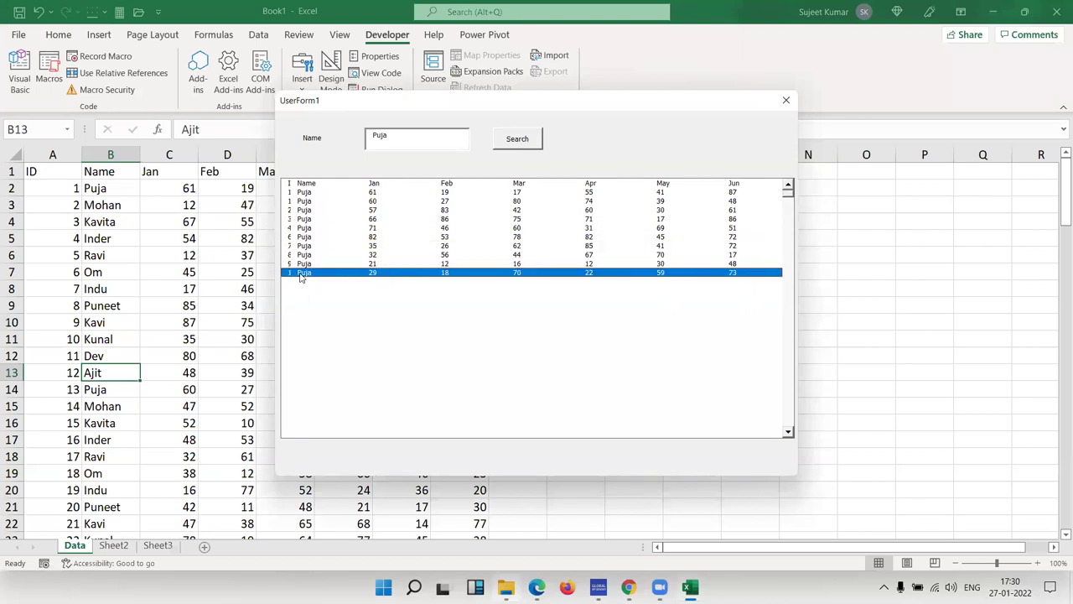
pyautogui.click(307, 202)
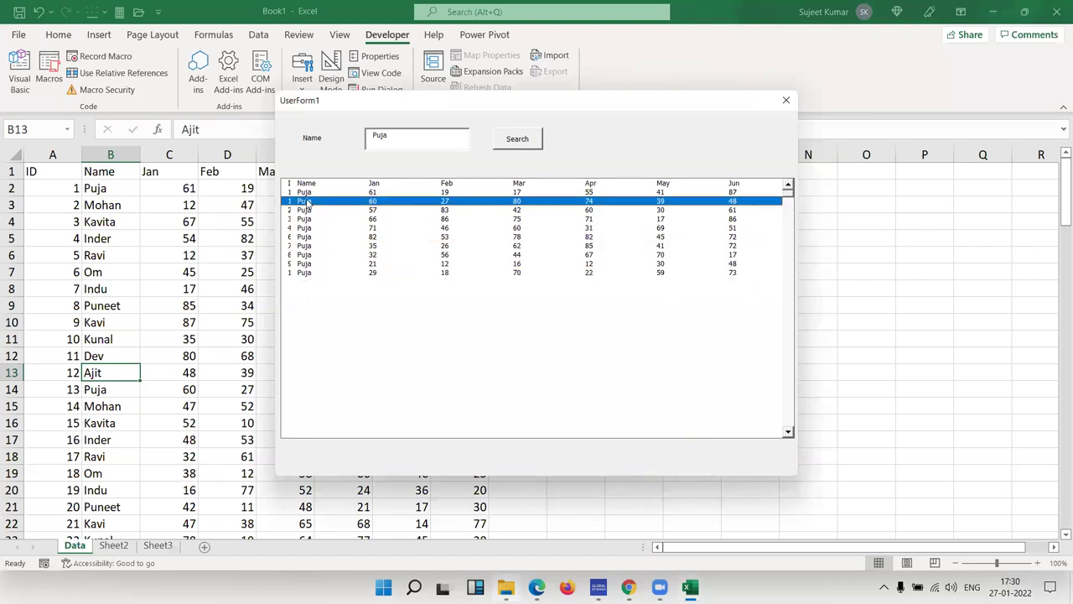
pyautogui.click(786, 101)
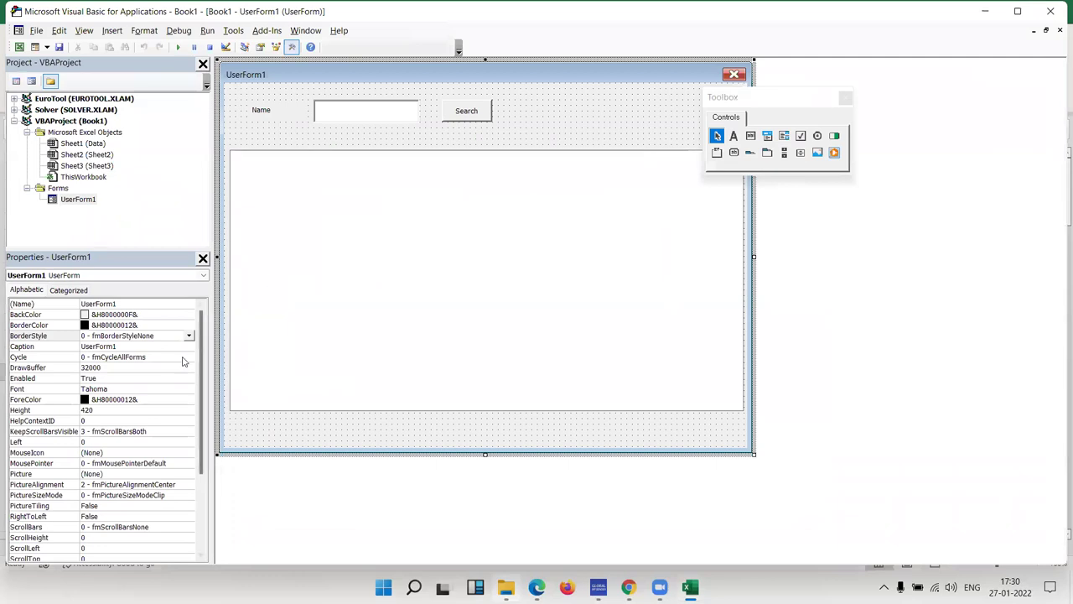
# Set ListBox1's ColumnWidths back to 20 pt and run the form again.
pyautogui.click(325, 257)
pyautogui.click(65, 378)
pyautogui.doubleClick(65, 378)
pyautogui.write('20pt')
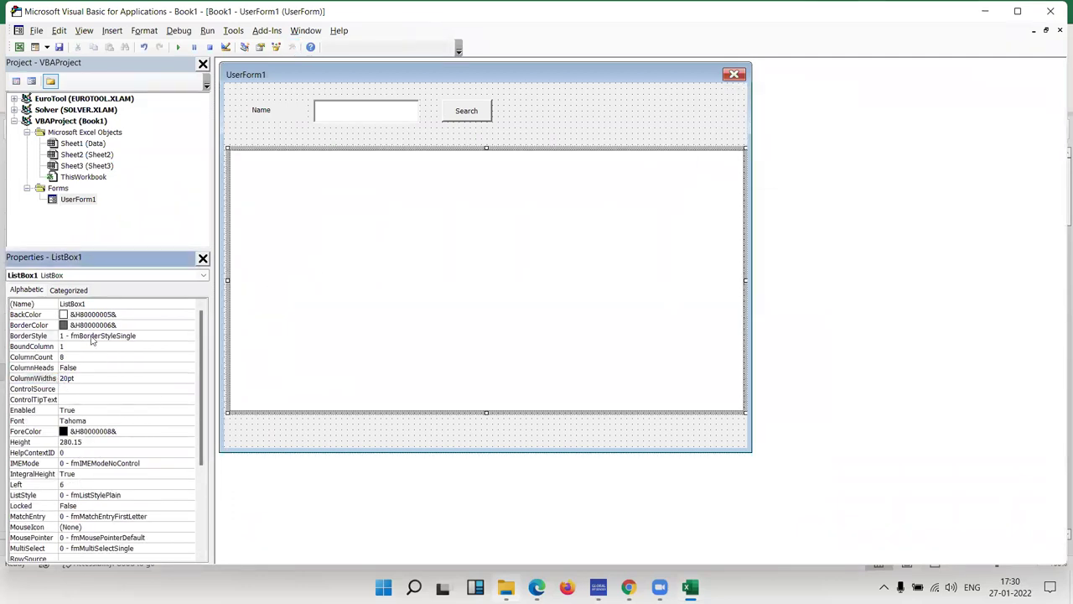
pyautogui.press('Return')
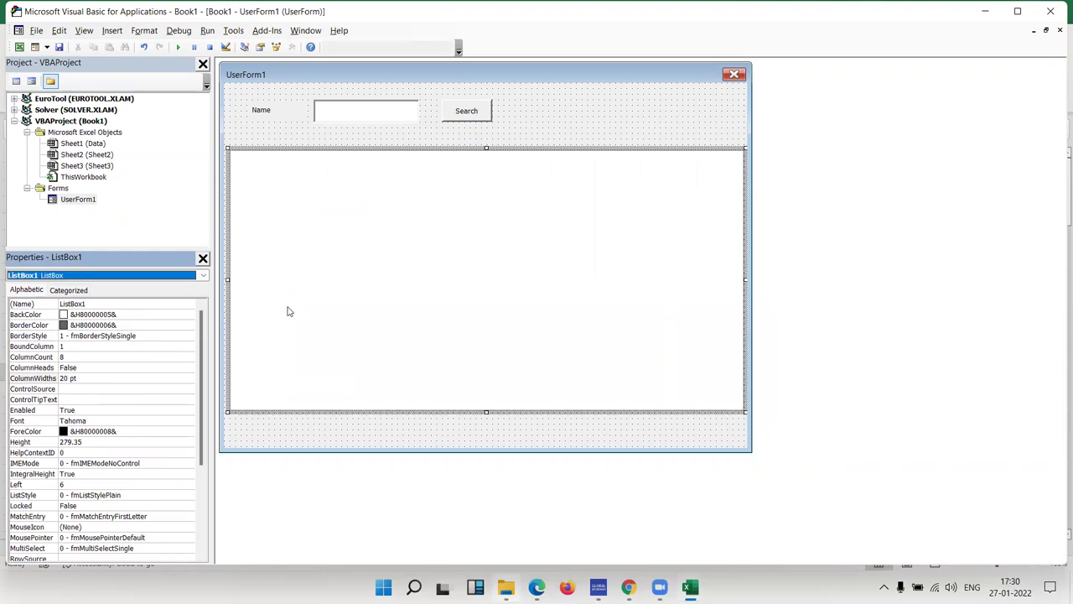
pyautogui.click(112, 378)
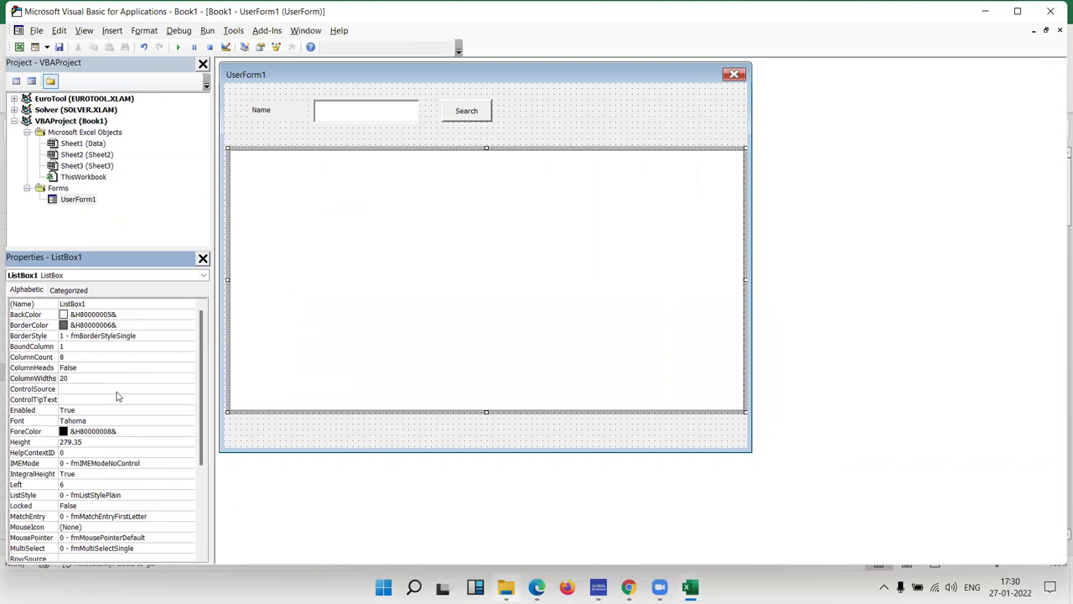
pyautogui.click(119, 390)
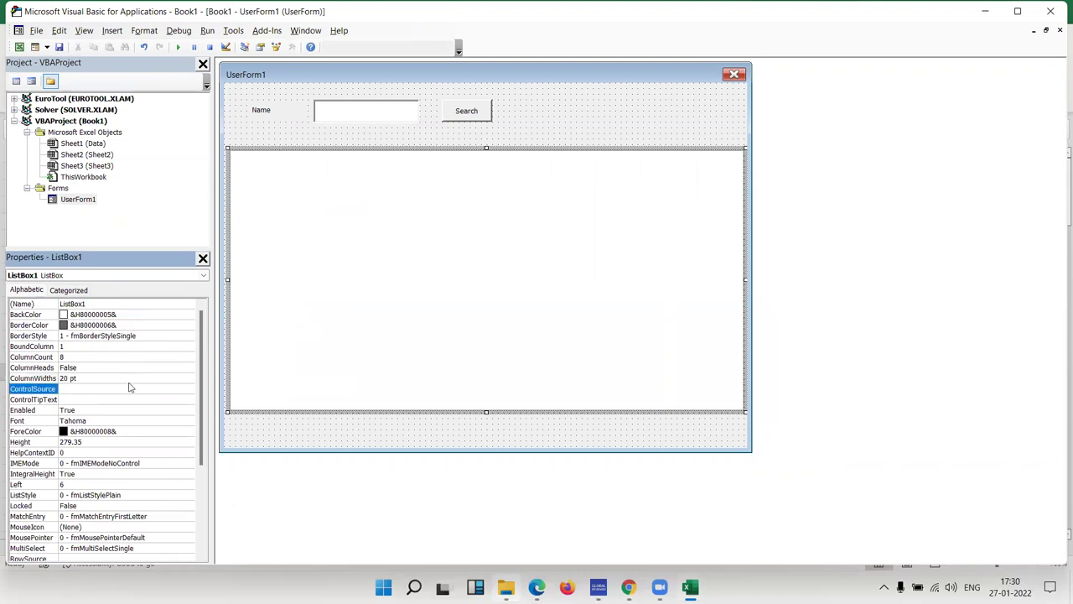
pyautogui.click(243, 129)
pyautogui.click(177, 47)
pyautogui.write('Puja')
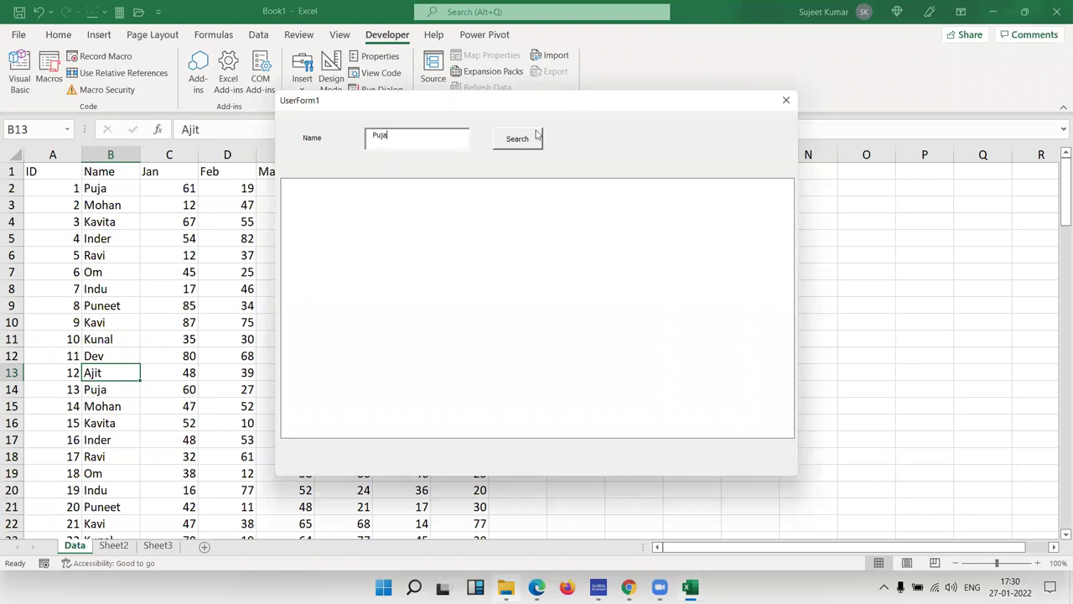
# Search for Puja to list the ID–Jun header and ten Puja rows.
pyautogui.click(536, 135)
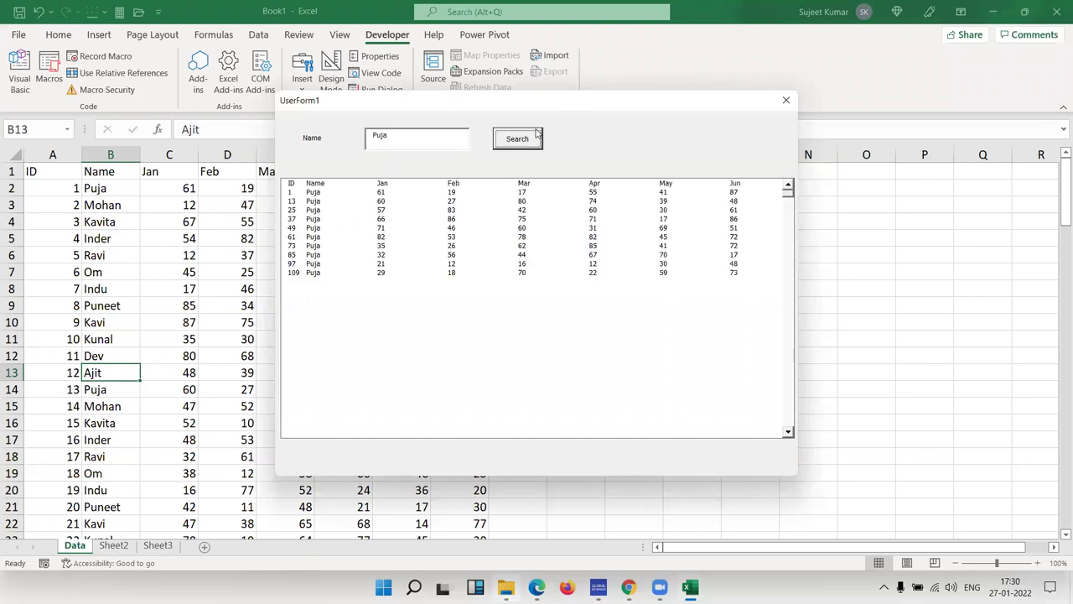